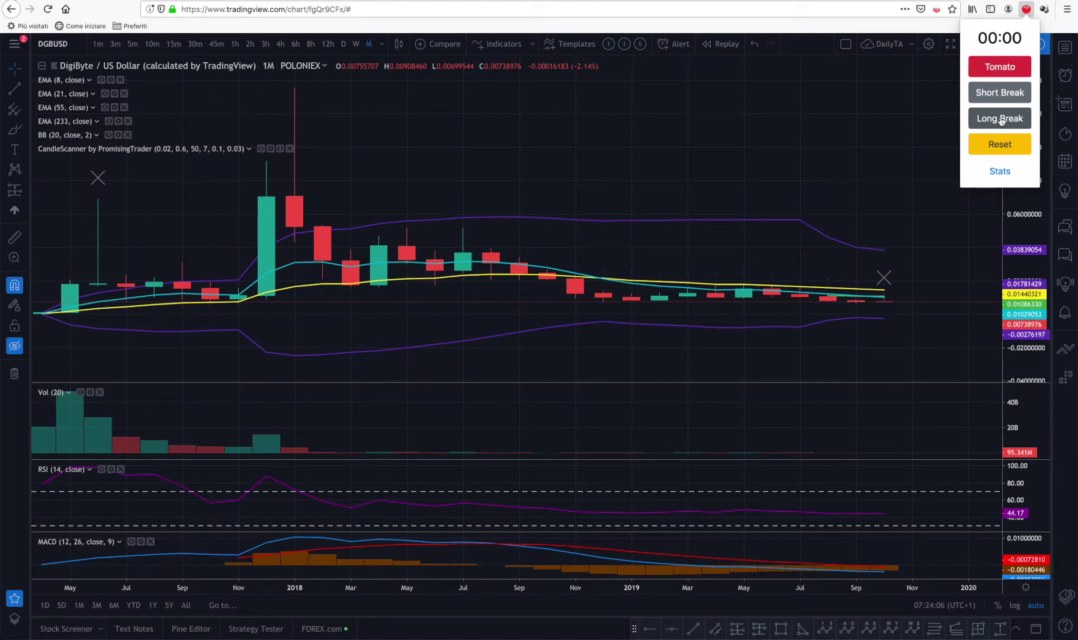
Start a ten-minute long break in the Tomato timer and close its popup.
left_click(1001, 119)
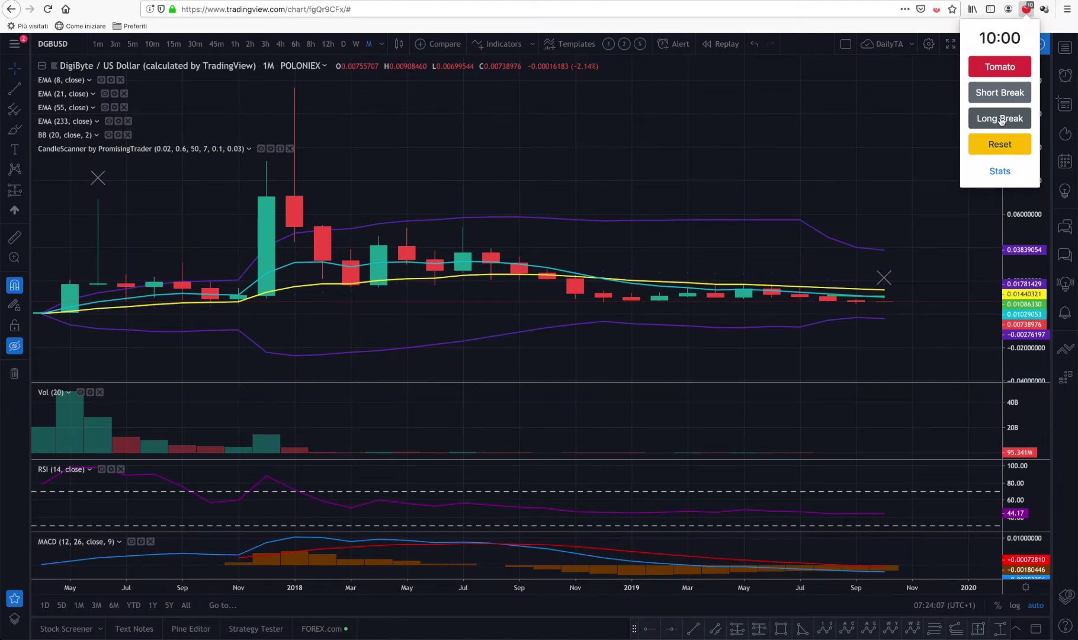
left_click(812, 215)
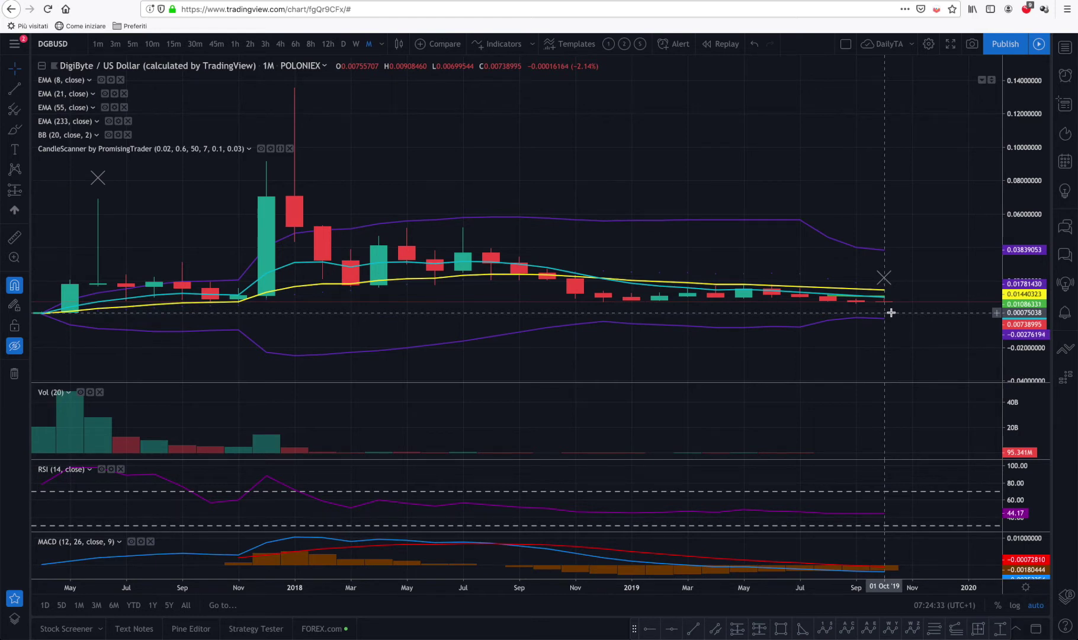
Examine the monthly DGBUSD candles and moving averages from the 2018 peak up to October 2019.
left_click_drag(903, 216, 794, 185)
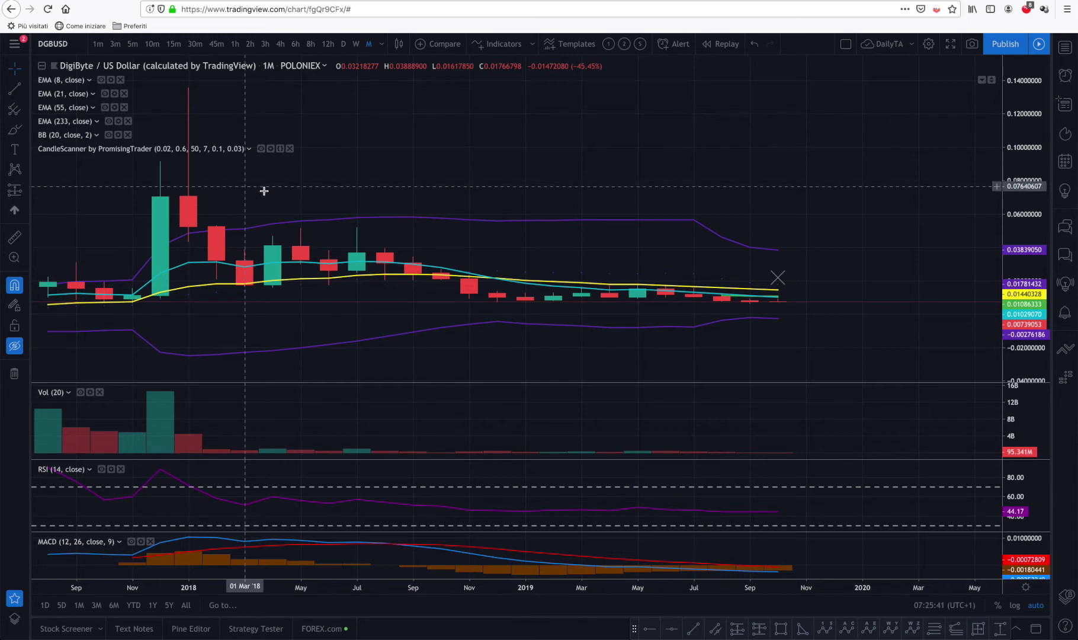
scroll(309, 190, "left", 2)
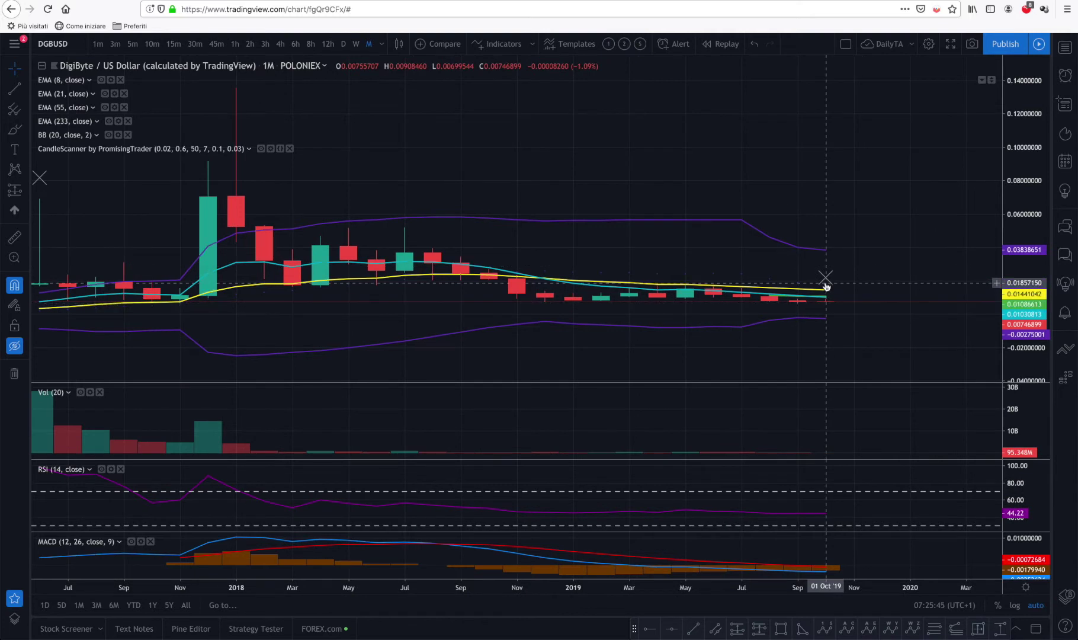
scroll(829, 285, "left", 3)
left_click_drag(885, 178, 689, 142)
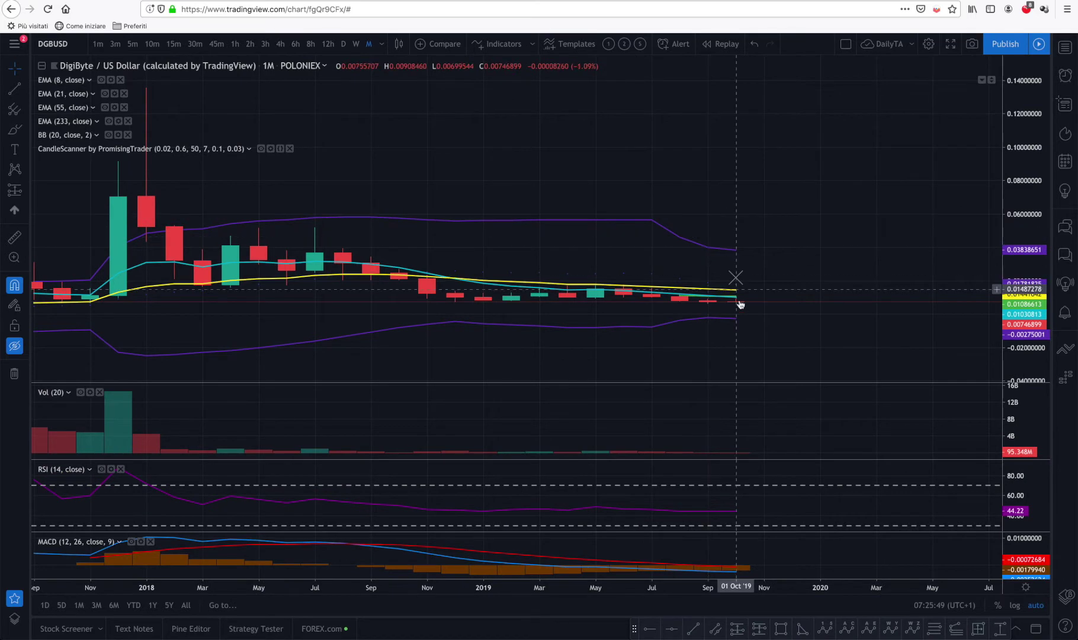
Switch the chart to the weekly interval and inspect the MACD pane maximized before restoring the full layout.
left_click(355, 45)
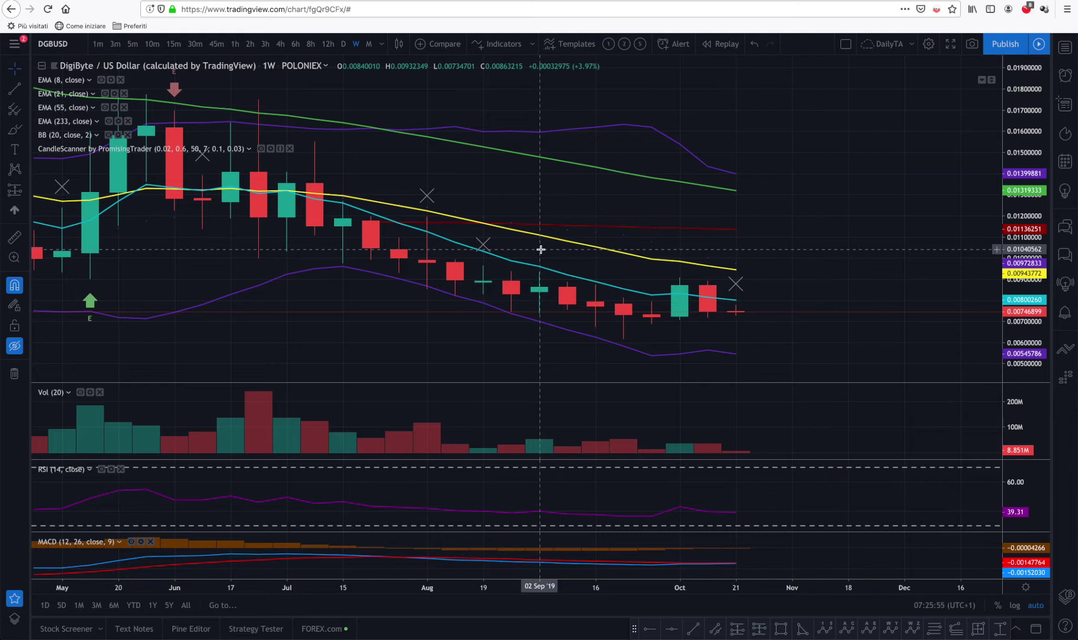
double_click(771, 564)
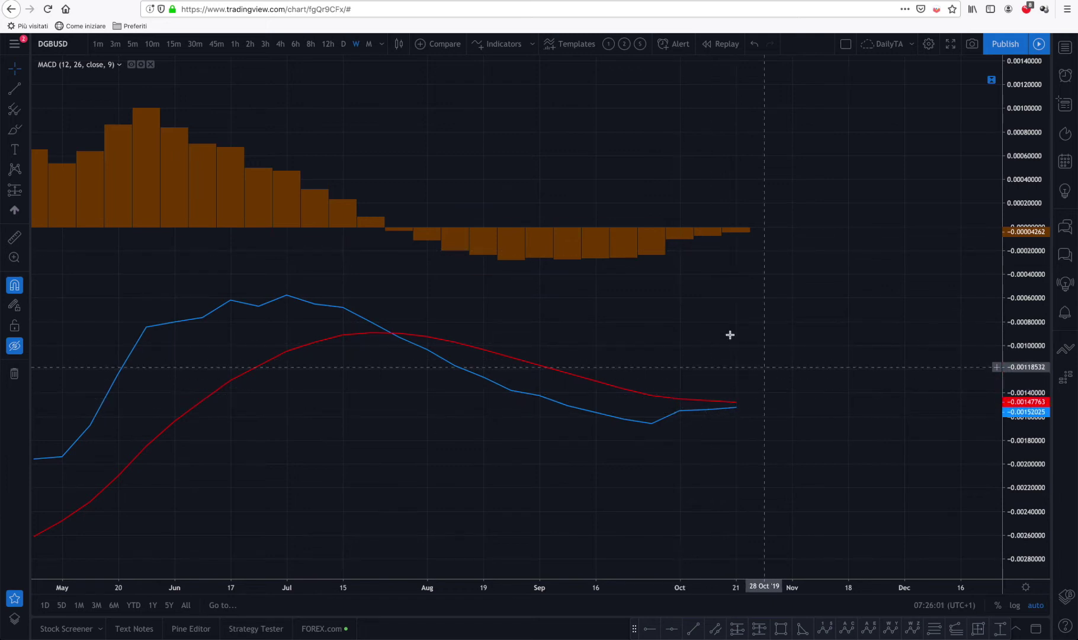
double_click(670, 301)
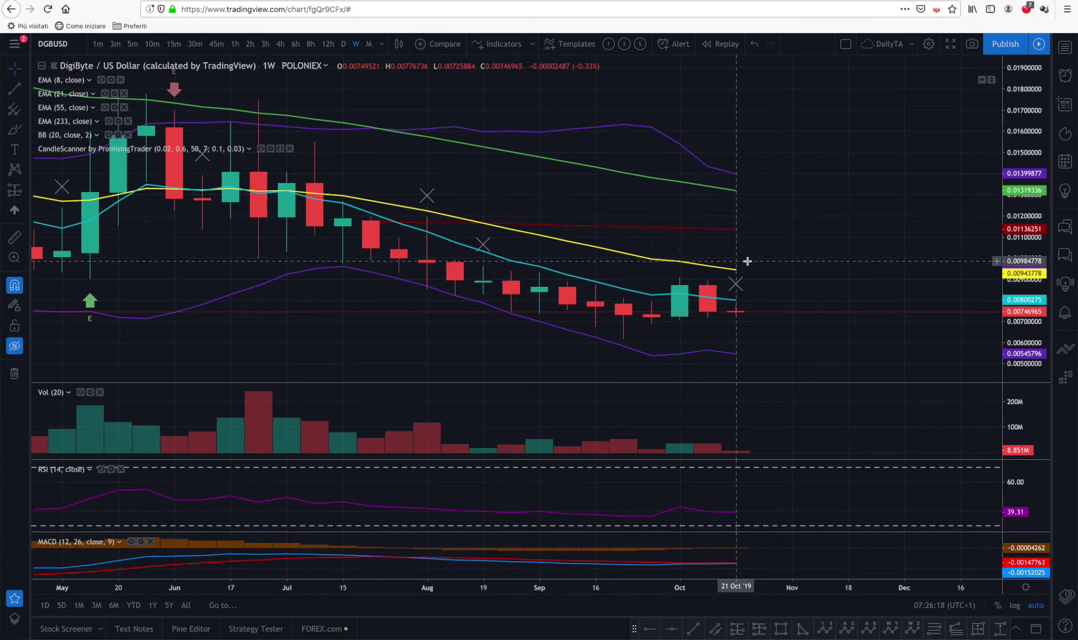
Compare the full weekly price history, including the 2018 peak, with the most recent weekly candles.
scroll(698, 204, "down", 5)
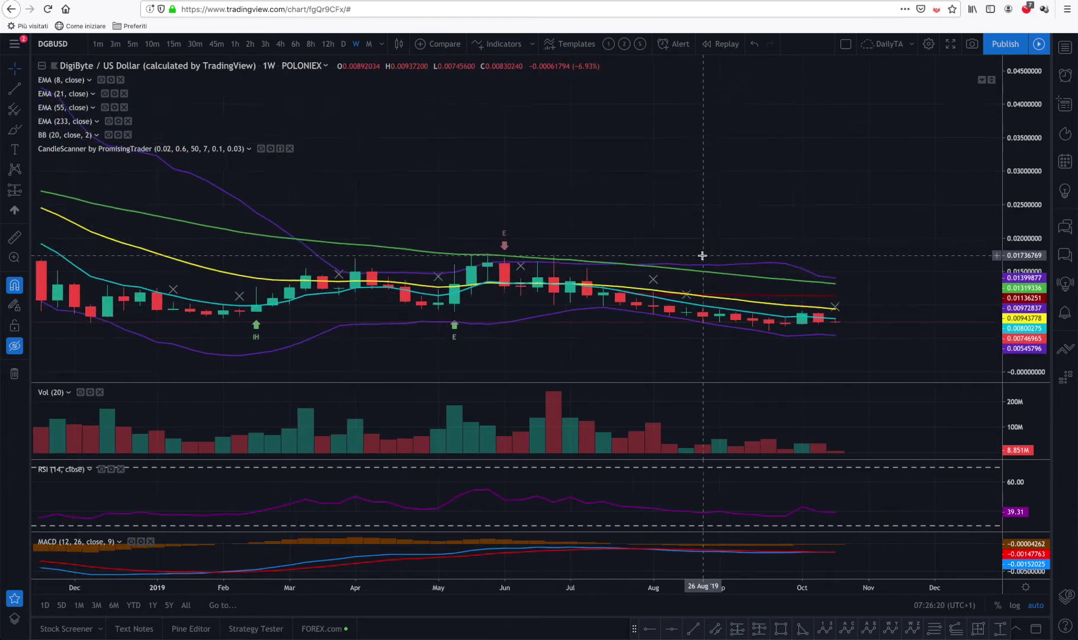
scroll(703, 256, "up", 5)
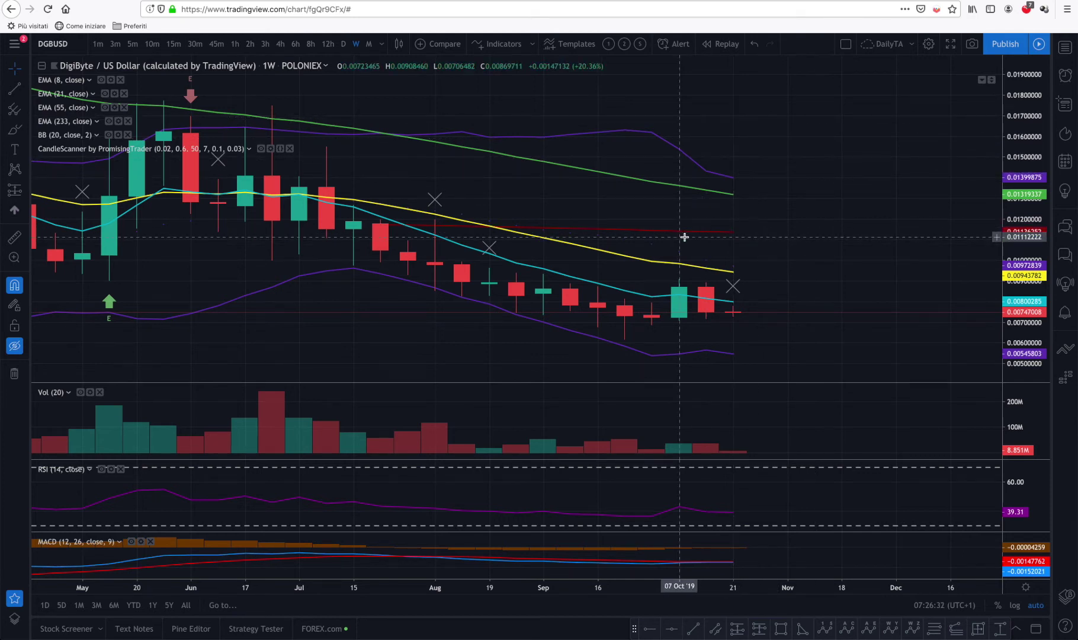
scroll(684, 237, "down", 15)
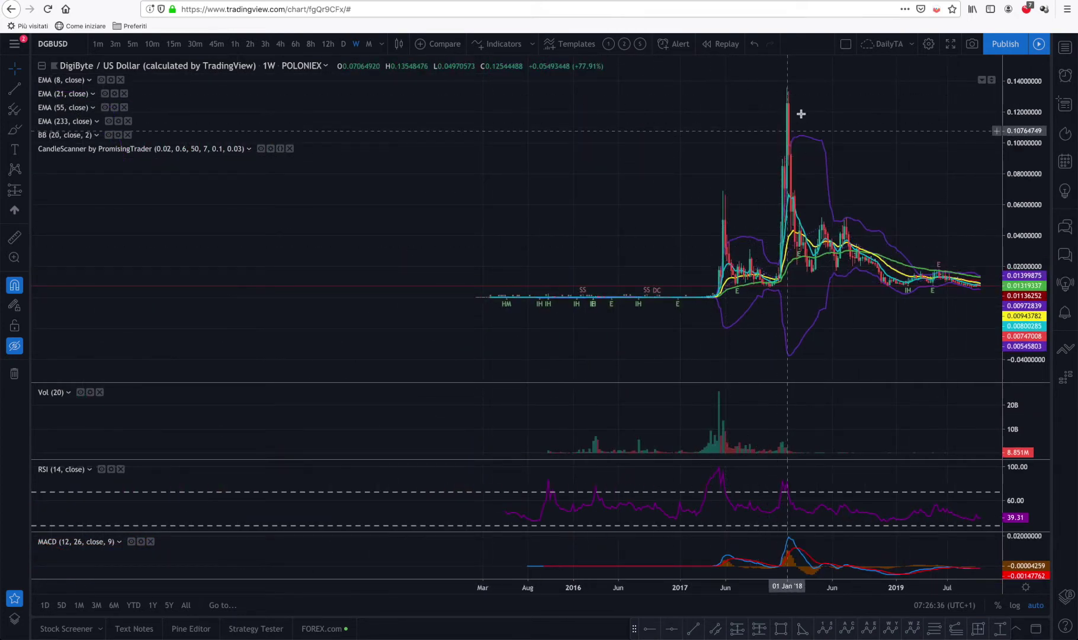
scroll(846, 246, "up", 15)
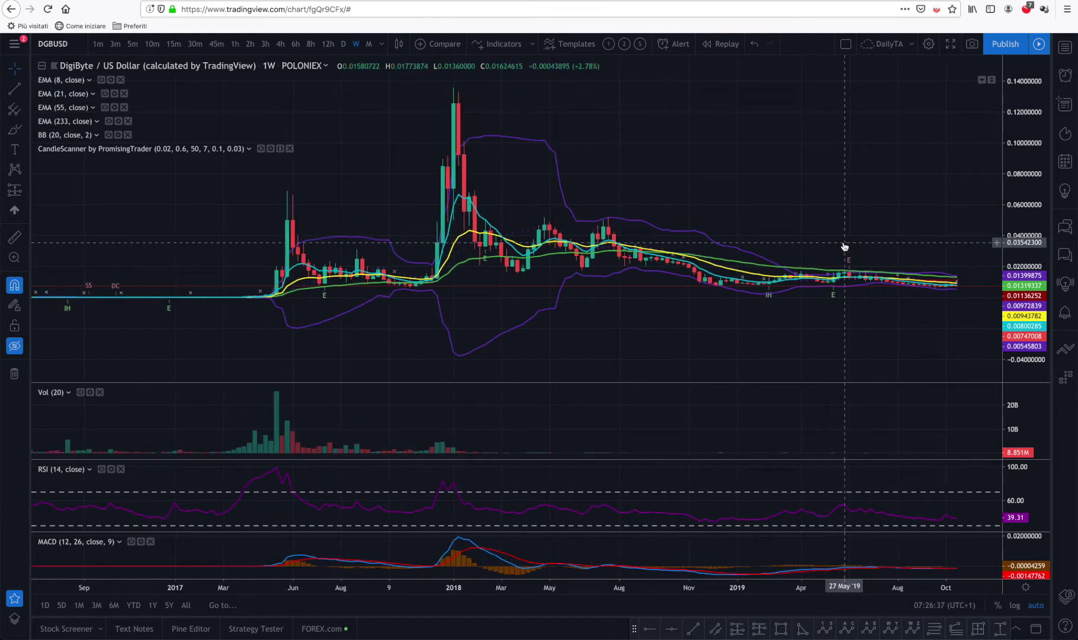
scroll(845, 246, "up", 10)
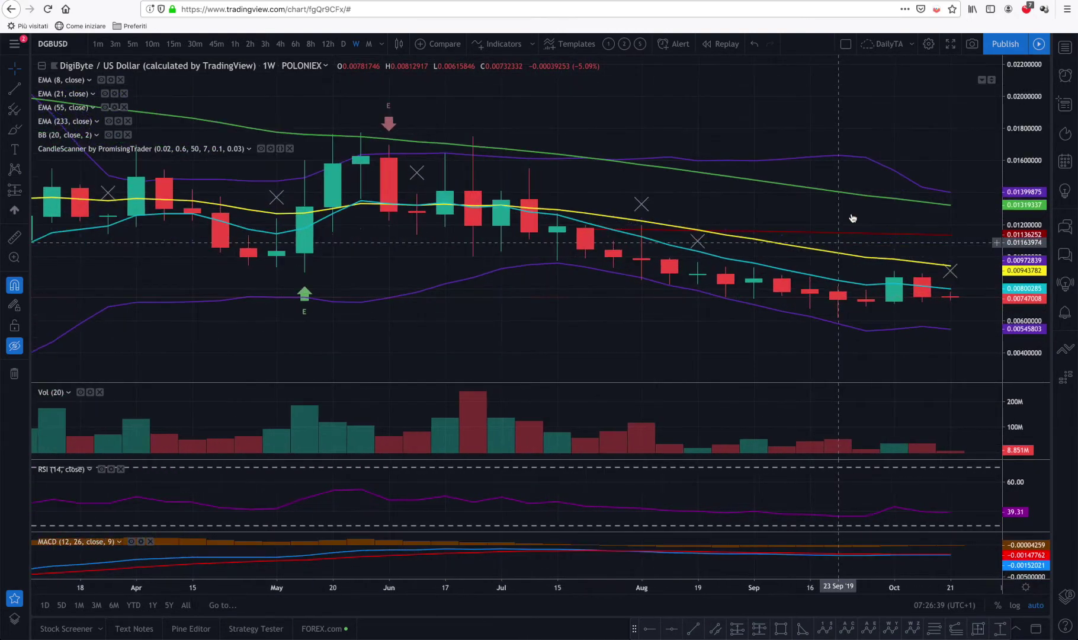
left_click_drag(907, 135, 616, 138)
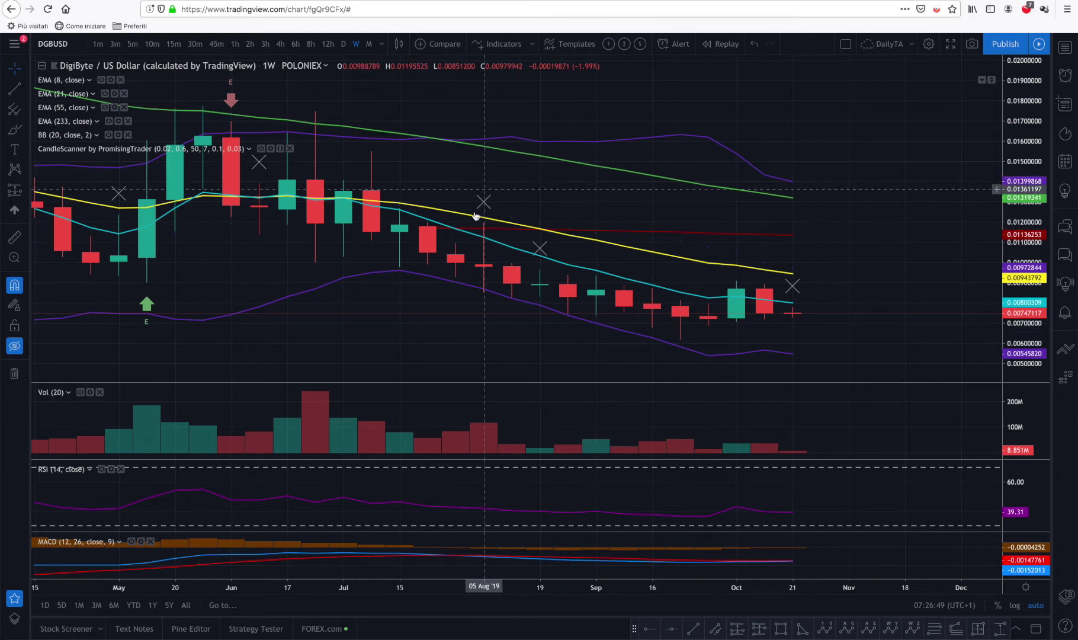
Switch the chart to the daily interval and show all the hidden drawings.
left_click(345, 44)
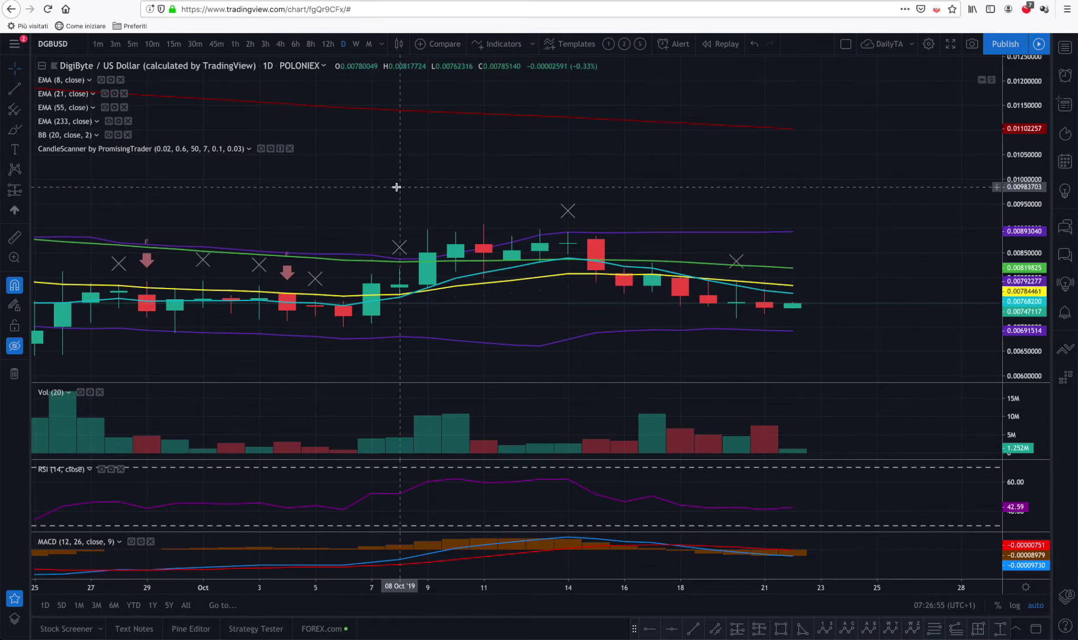
scroll(397, 186, "down", 6)
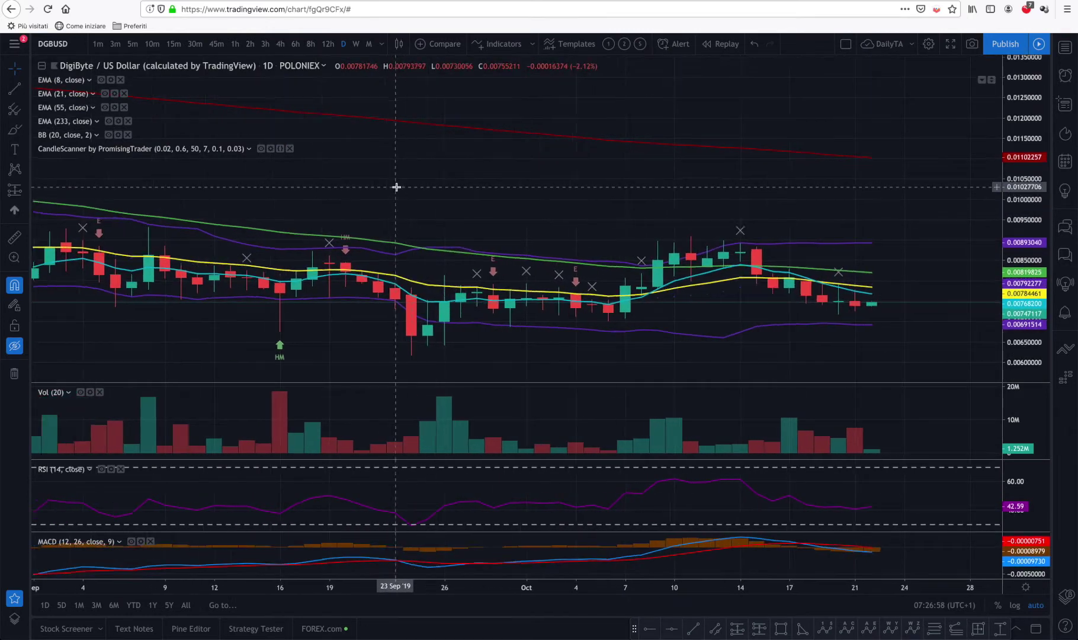
scroll(397, 187, "down", 5)
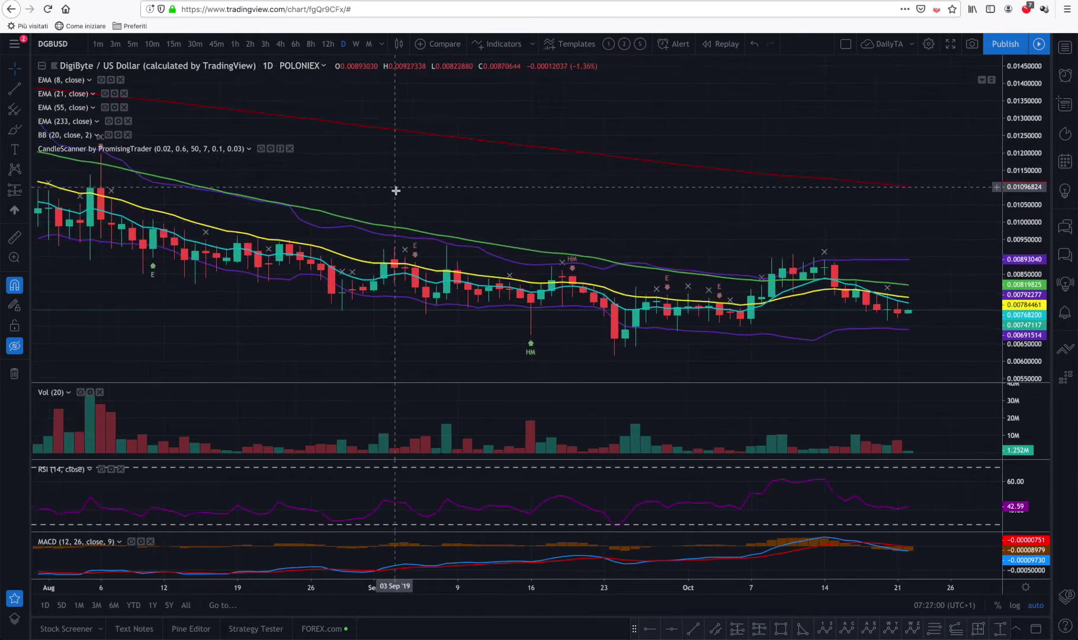
left_click(10, 351)
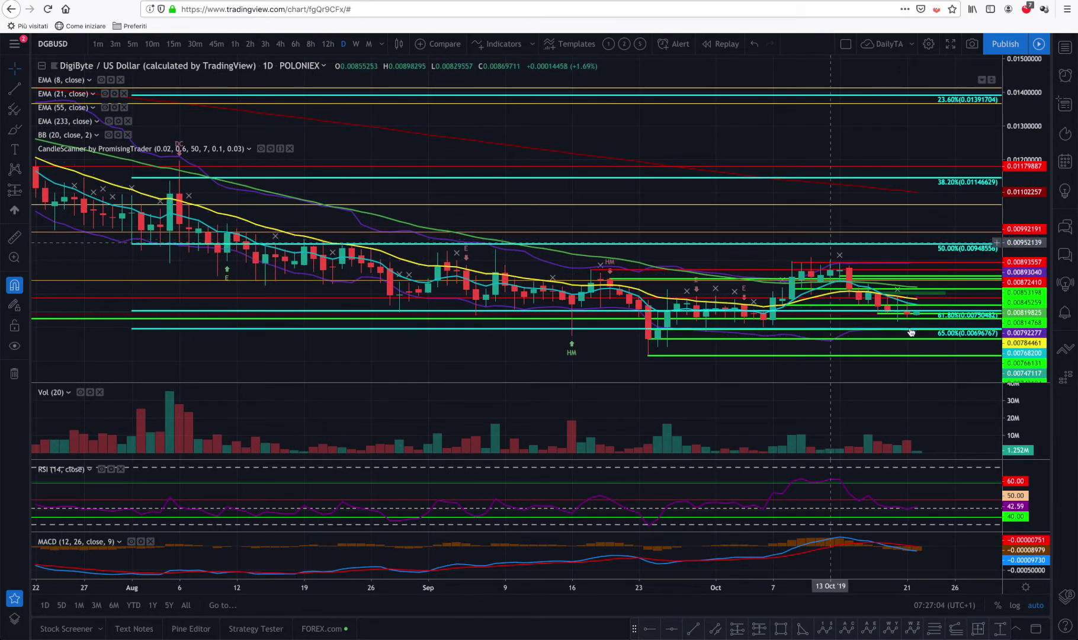
Examine the September and October daily candles against the Fibonacci retracement and the horizontal support and resistance levels.
scroll(900, 306, "up", 5)
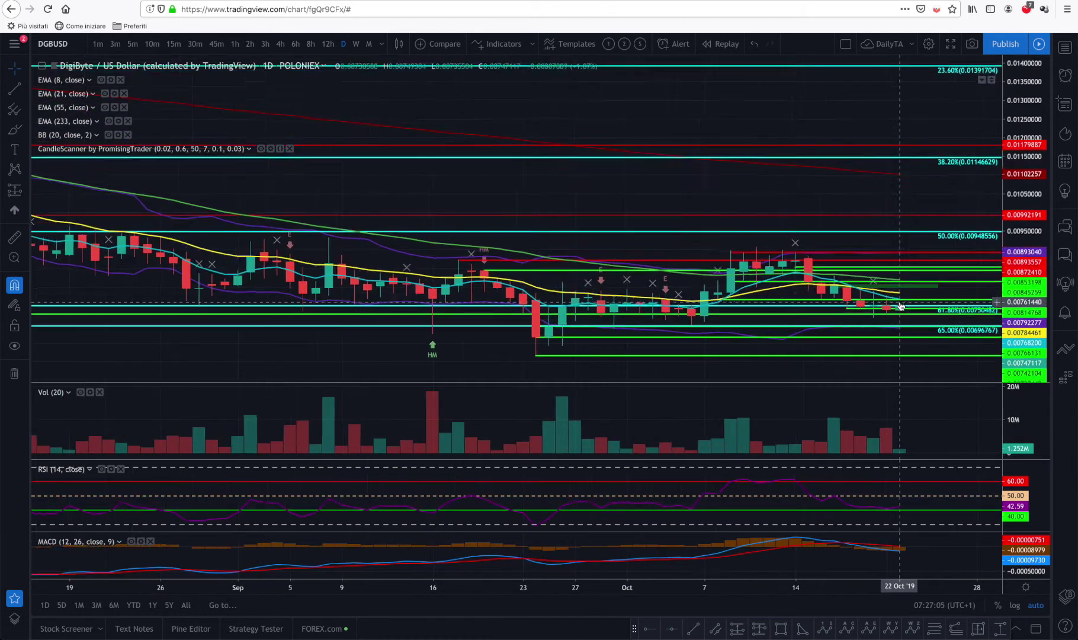
scroll(901, 306, "up", 4)
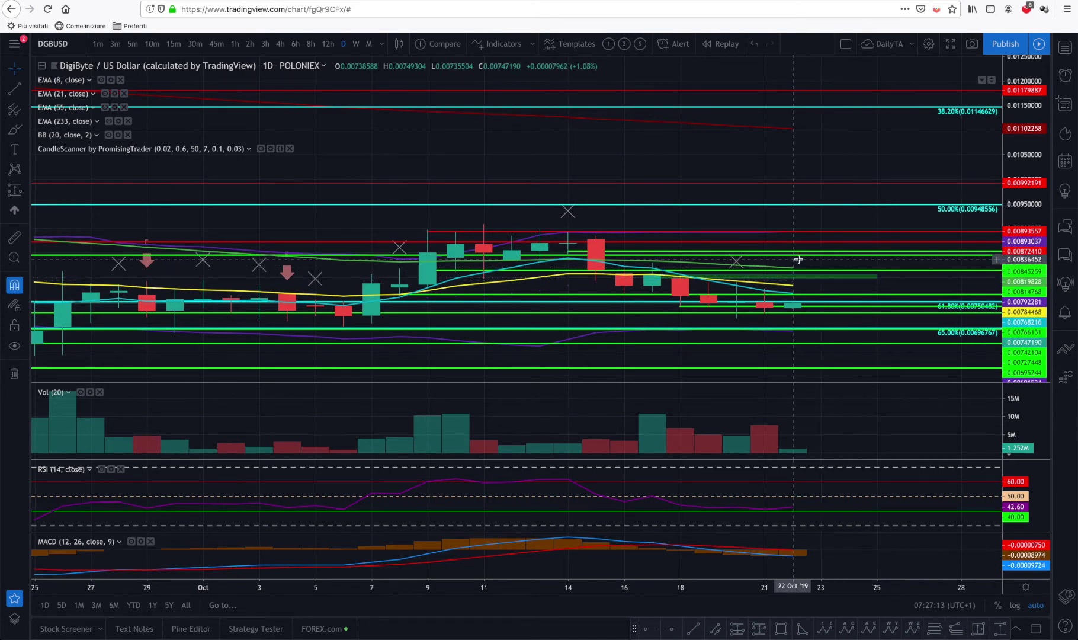
scroll(806, 279, "left", 2)
scroll(627, 252, "left", 1)
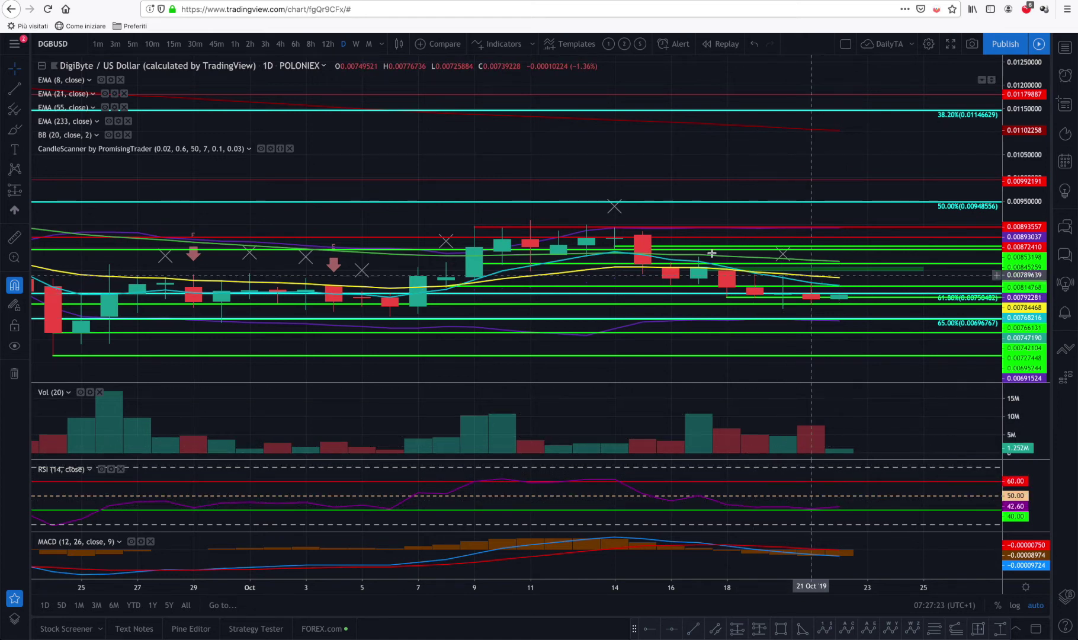
scroll(681, 285, "left", 5)
scroll(630, 274, "left", 10)
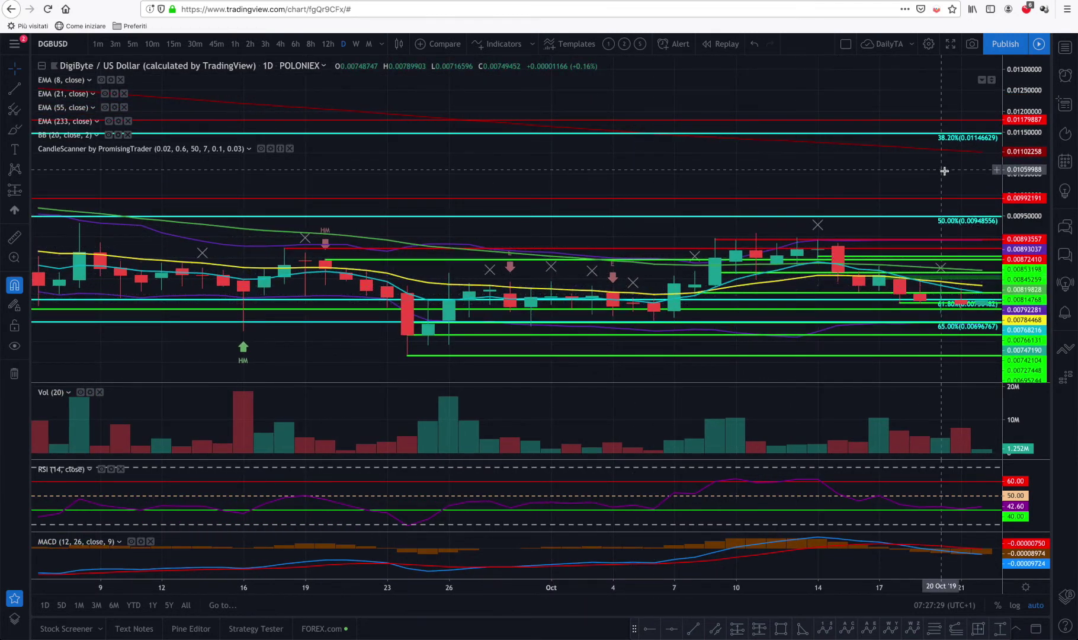
left_click_drag(852, 167, 665, 153)
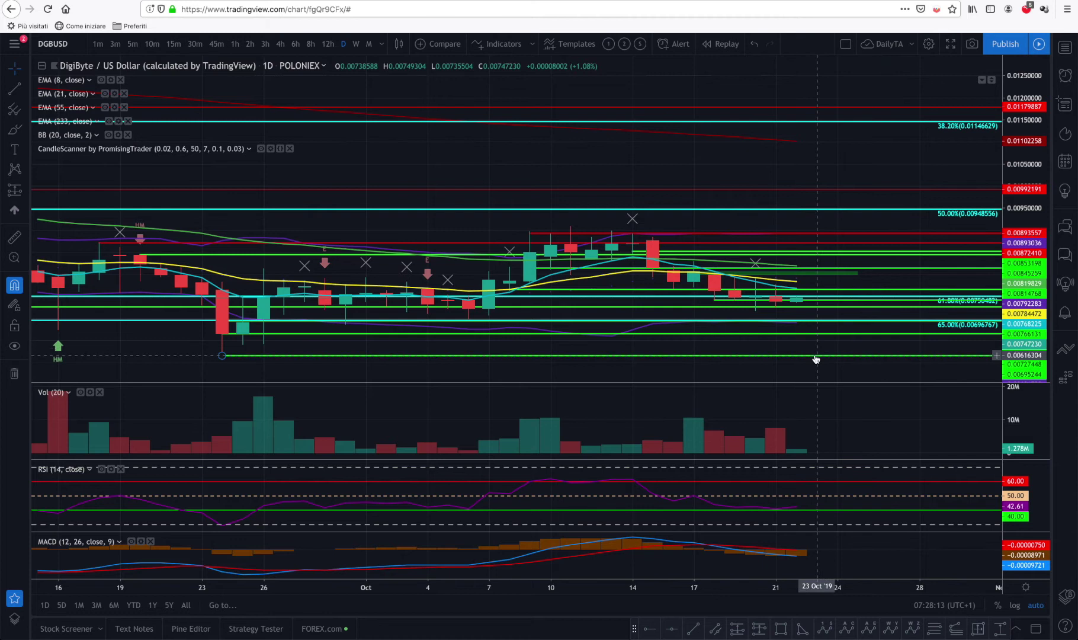
Switch the chart to the 6-hour interval and examine the recent candles against the support lines and the green shaded zone.
left_click(296, 45)
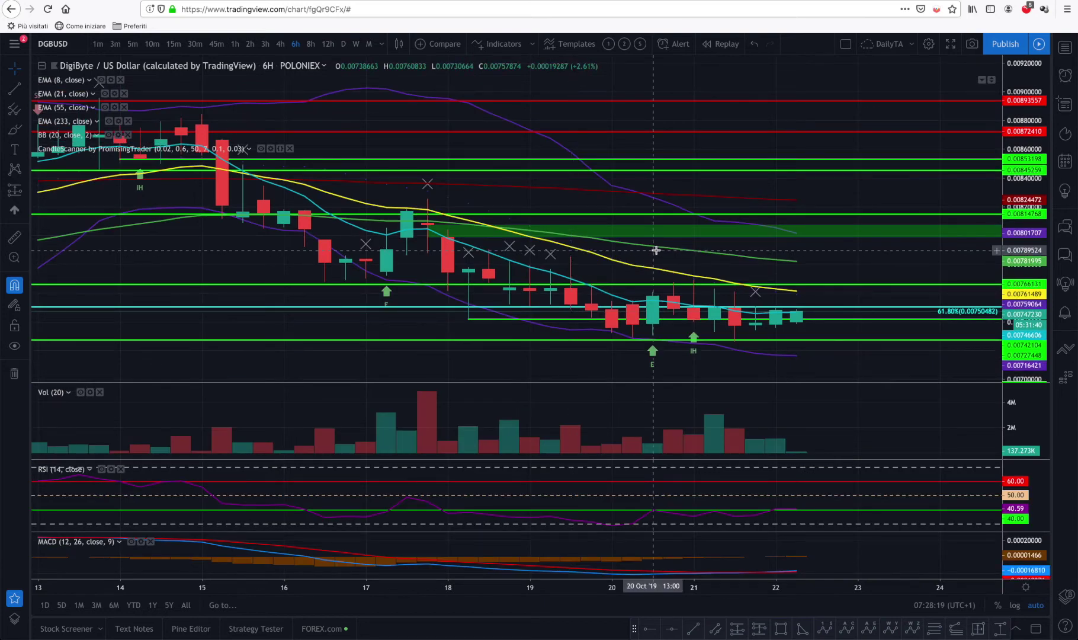
scroll(623, 340, "down", 3)
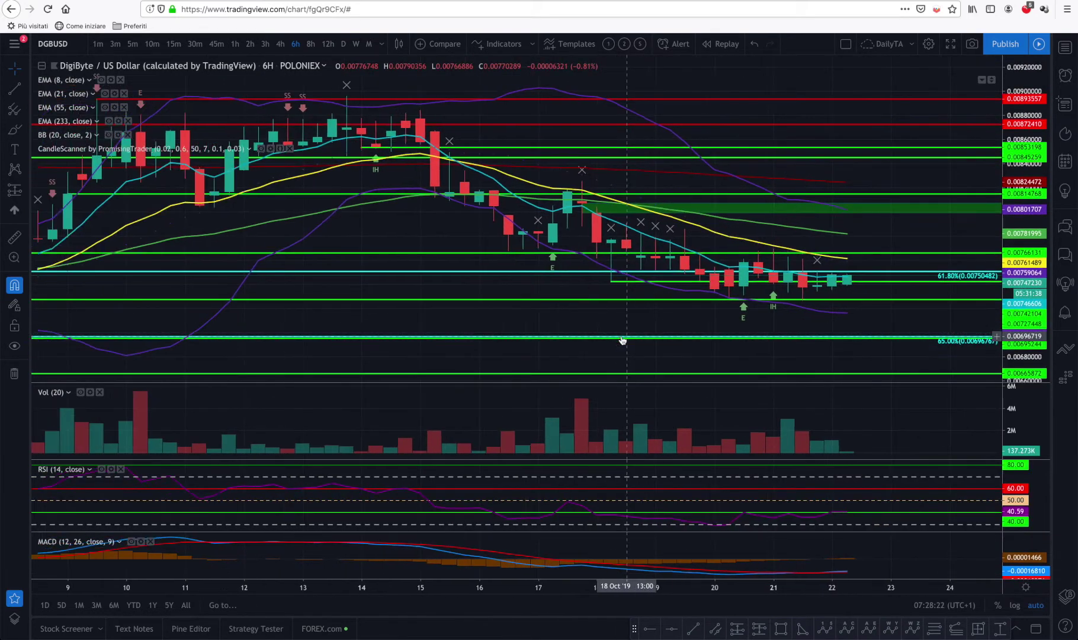
scroll(623, 341, "down", 1)
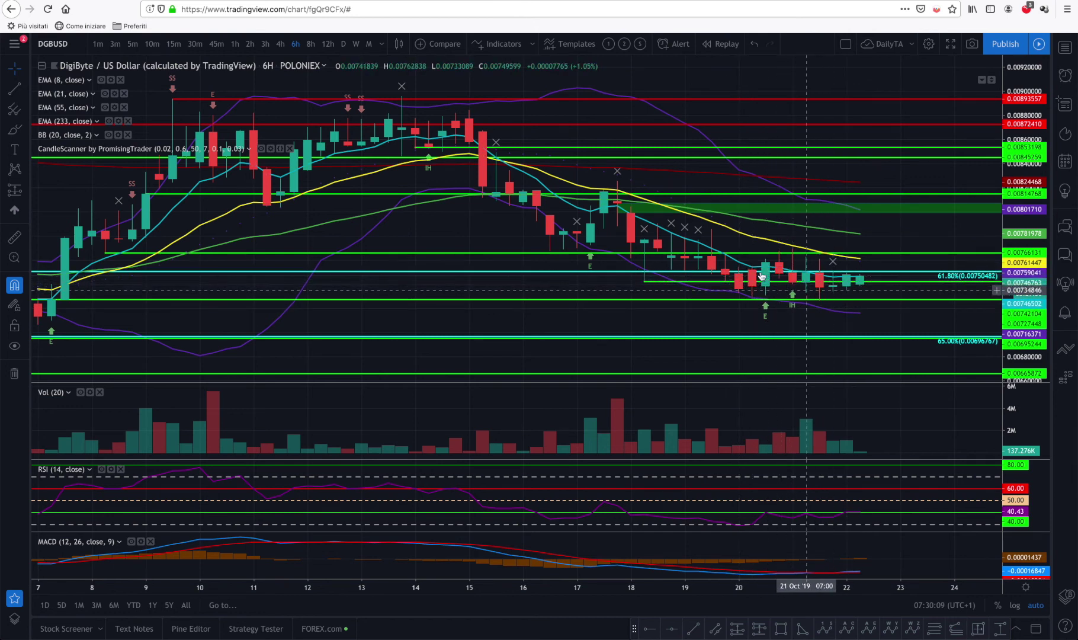
left_click(619, 209)
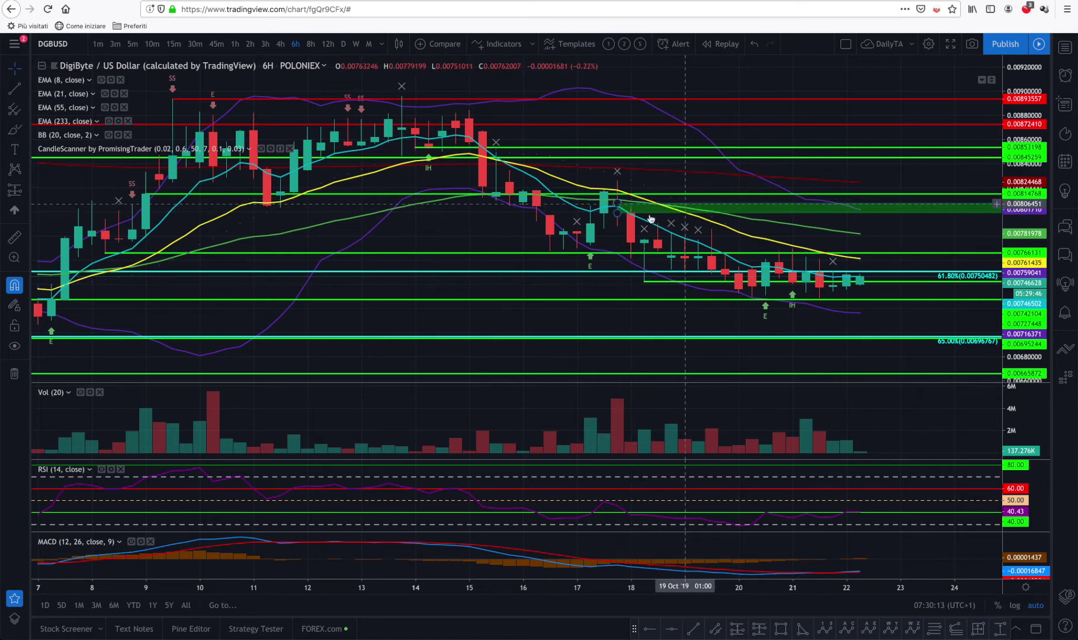
left_click_drag(902, 205, 903, 210)
left_click(899, 209)
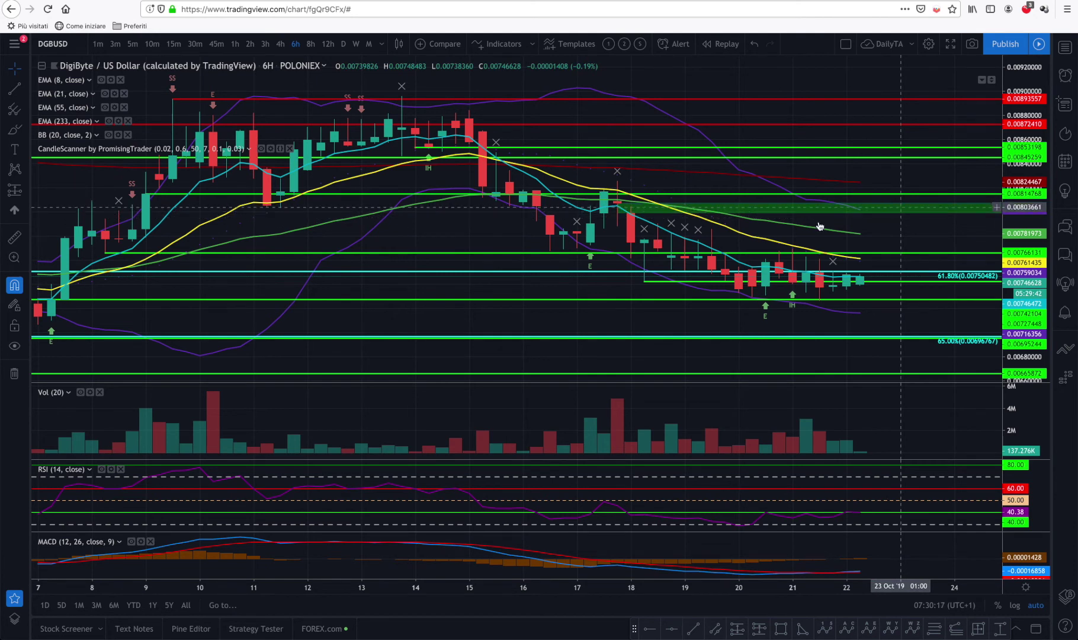
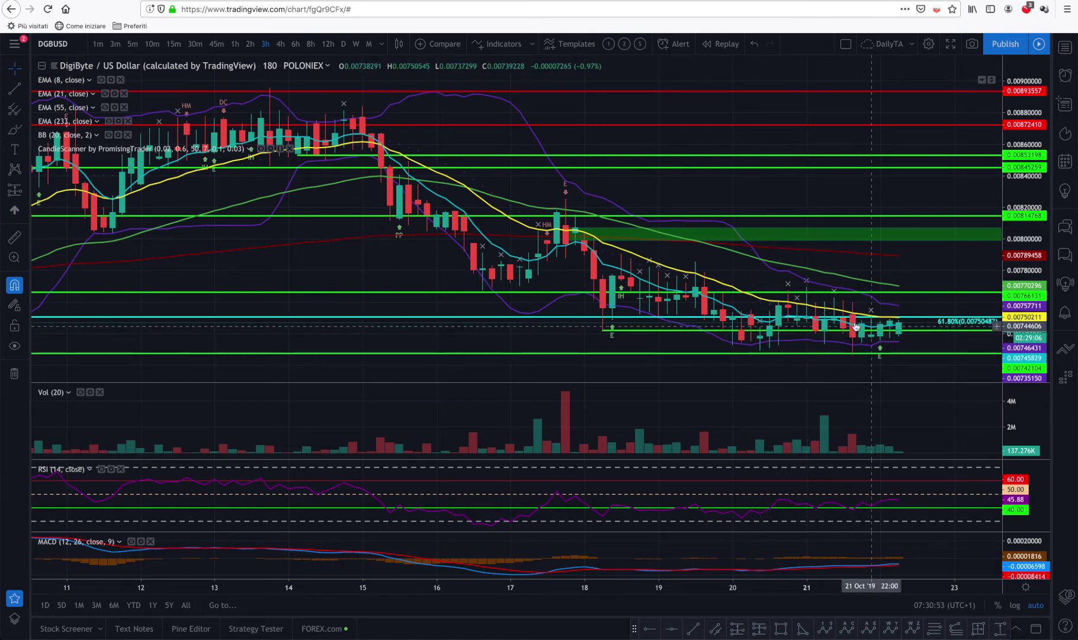
Switch the chart to the 3-hour interval and examine the latest candles around the 61.80% Fibonacci level.
scroll(883, 326, "down", 3)
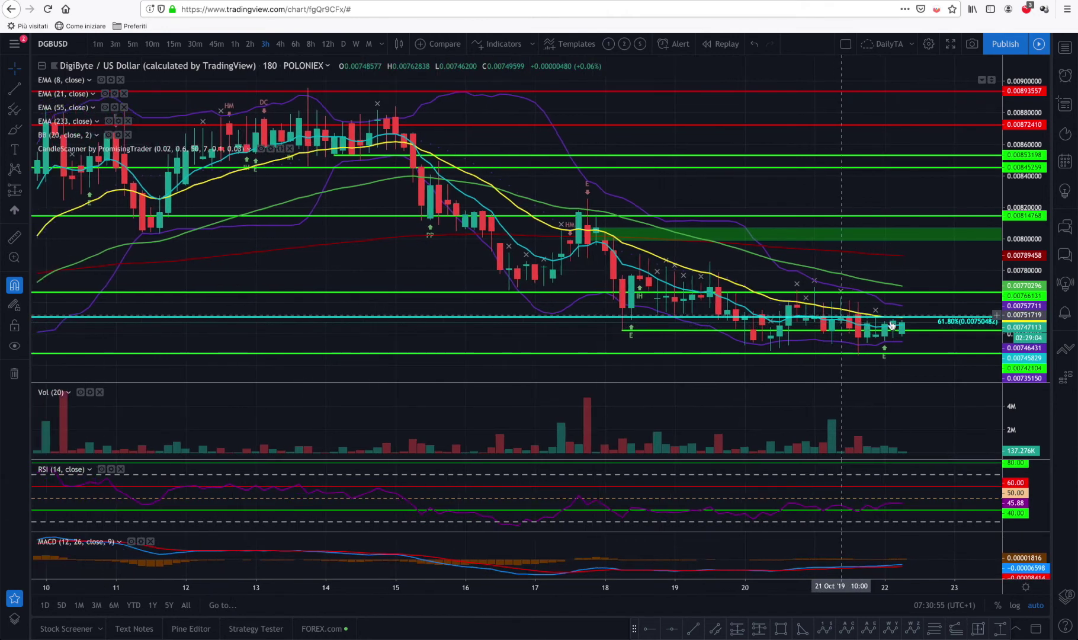
scroll(906, 302, "down", 1)
scroll(934, 228, "down", 1)
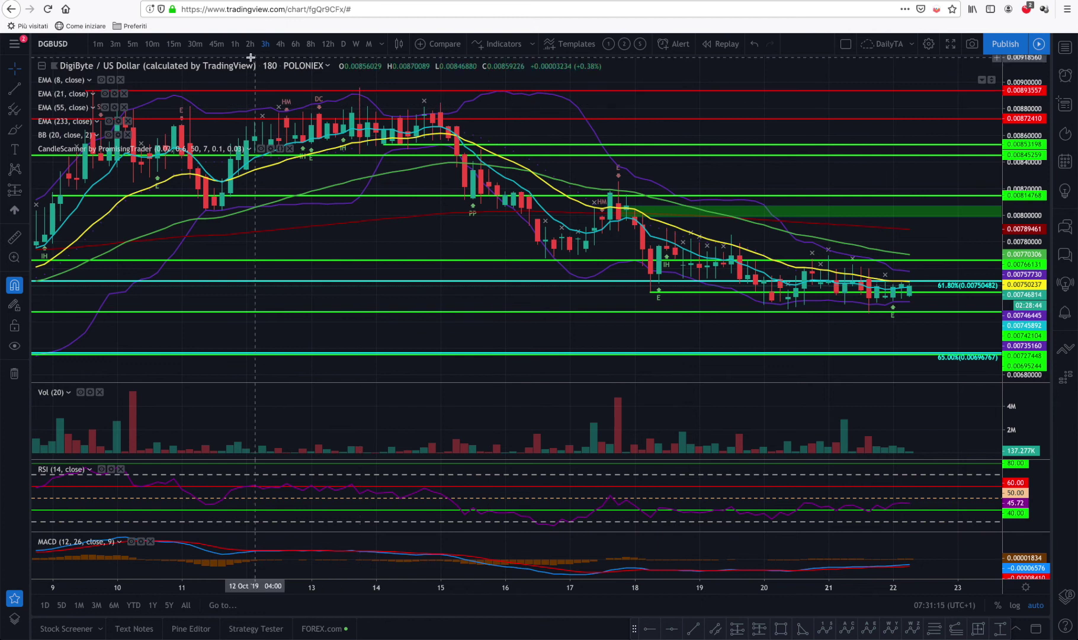
Switch the chart to the 1-hour interval and examine the October candles between the support lines and the green zone.
left_click(235, 43)
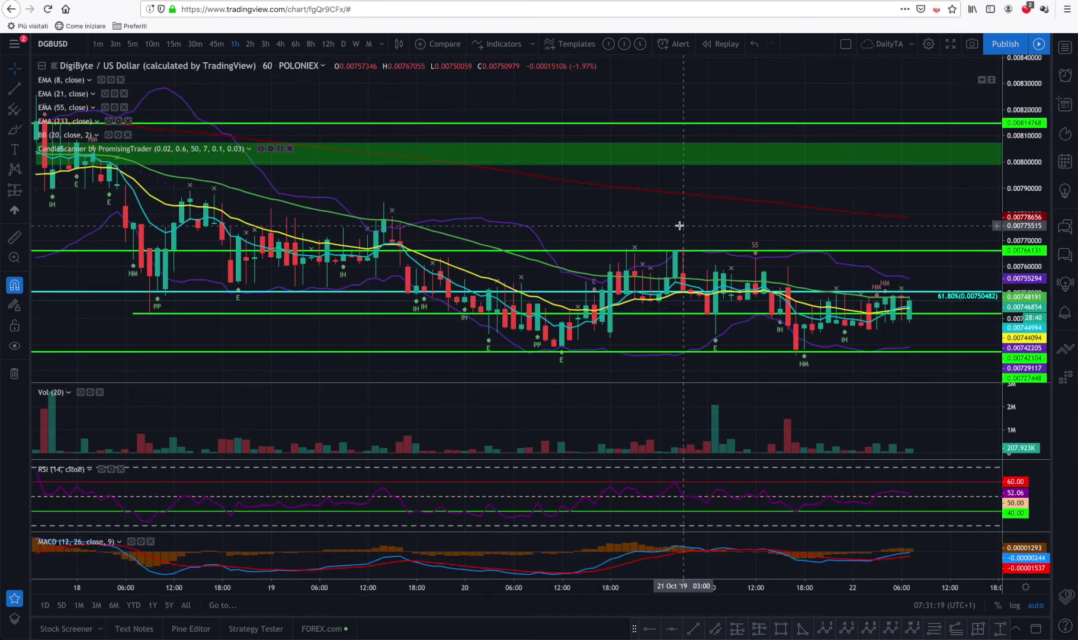
scroll(800, 343, "down", 2)
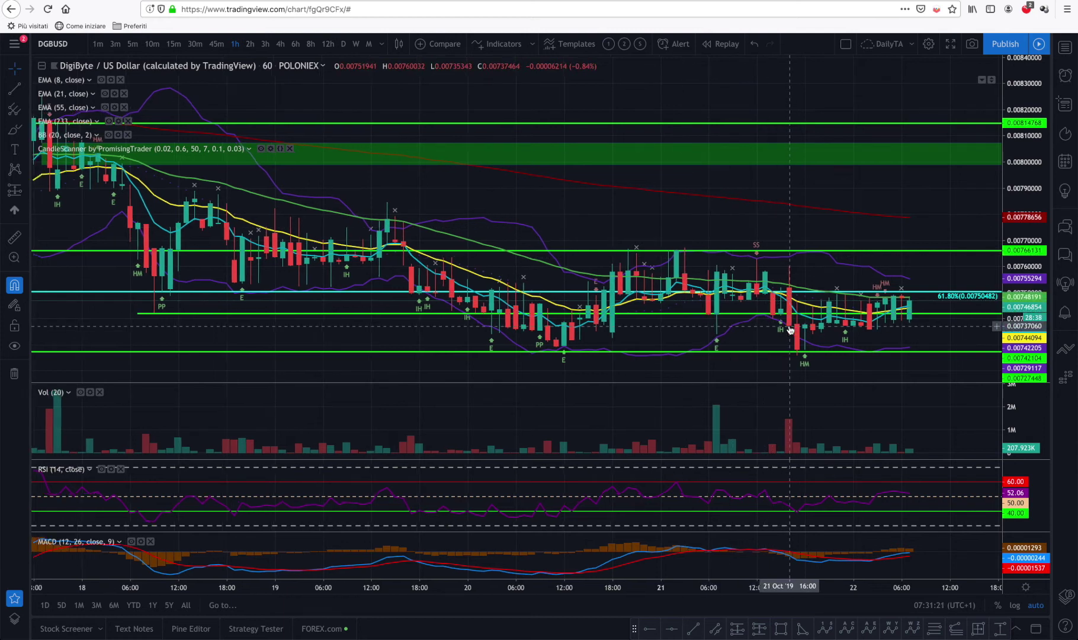
scroll(803, 343, "down", 2)
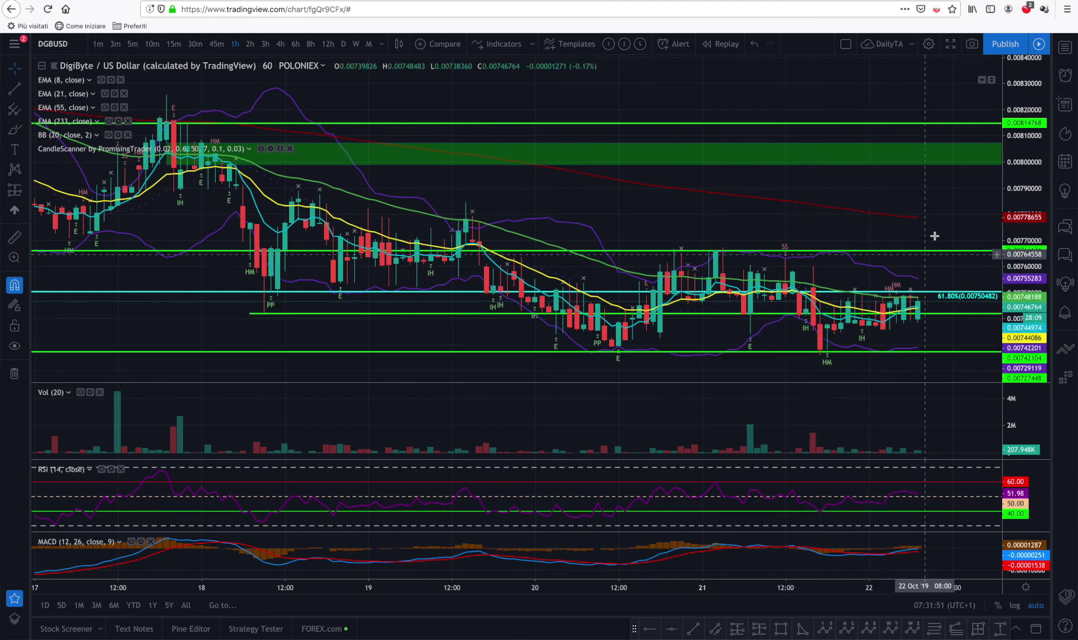
scroll(772, 212, "down", 1)
scroll(772, 212, "down", 5)
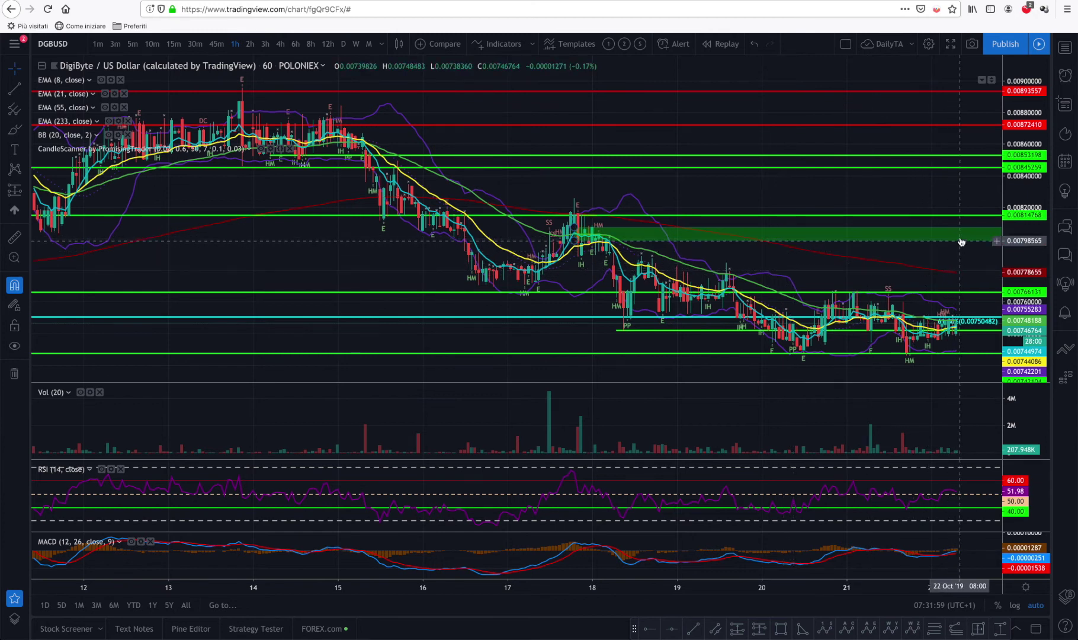
Switch the chart to the 6-hour interval and examine the candles from 17 to 22 October around the 61.80% Fibonacci level.
left_click(296, 44)
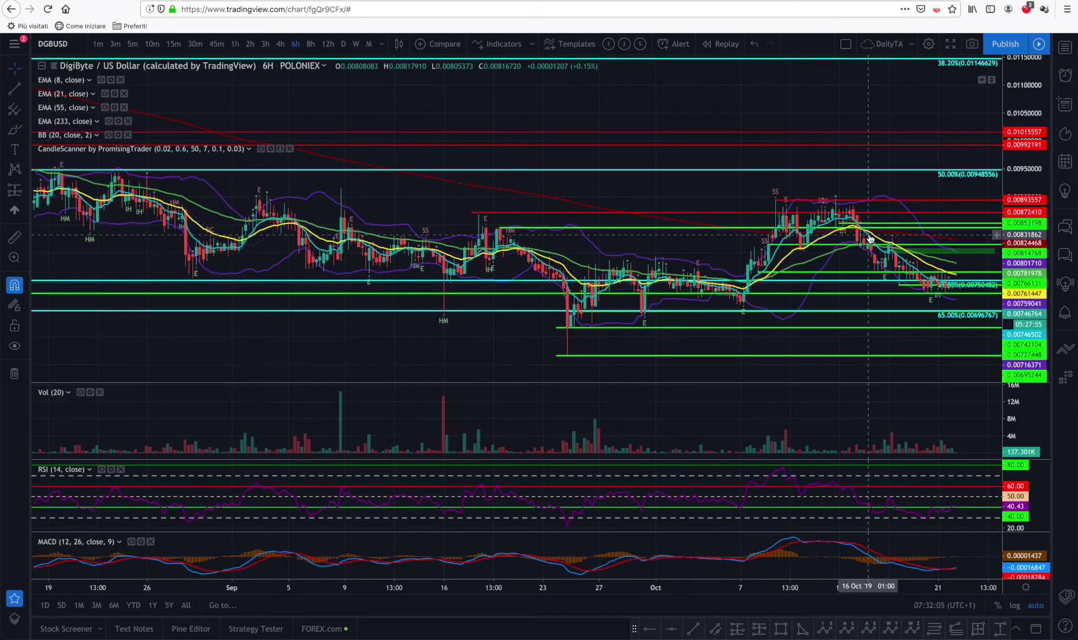
scroll(871, 238, "up", 5)
scroll(870, 239, "up", 8)
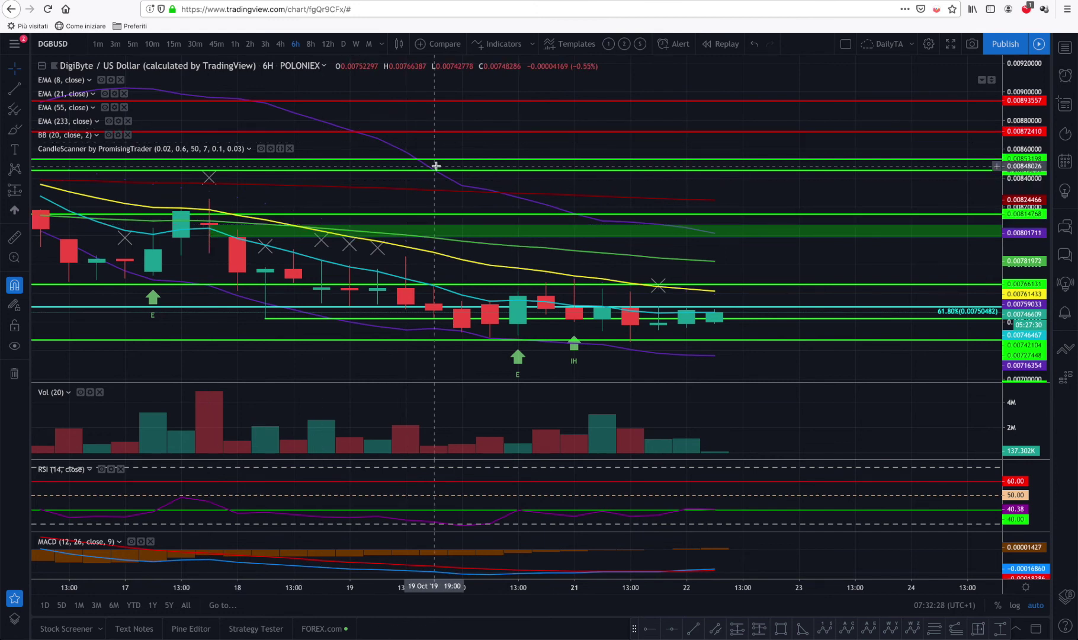
Switch the chart to the daily interval and load the DGBBTC DigiByte / Bitcoin pair from Poloniex.
left_click(344, 45)
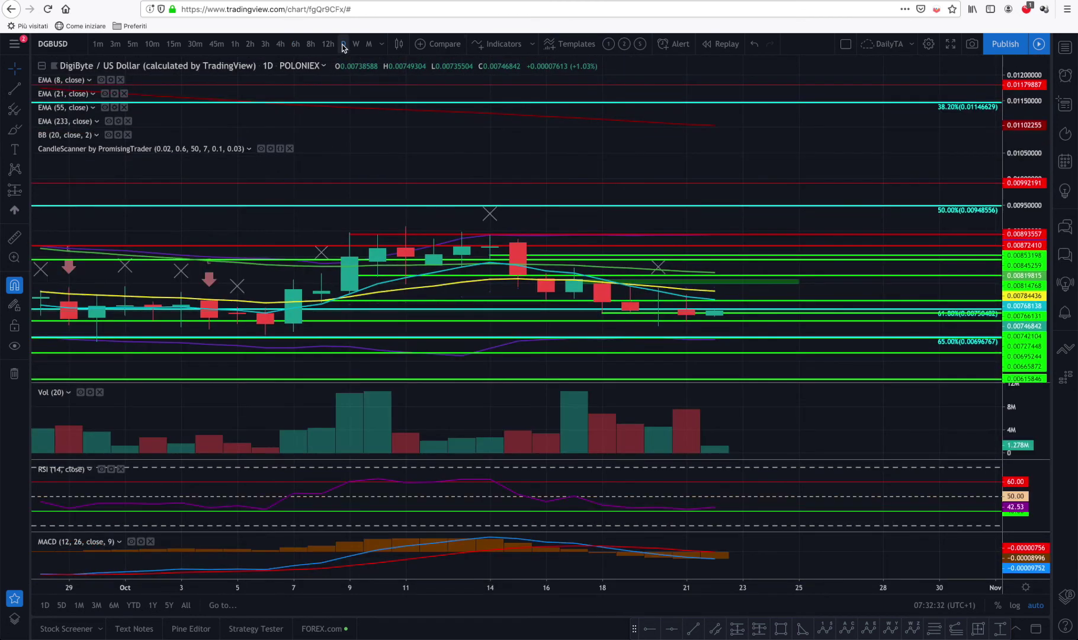
type("DGBBTC")
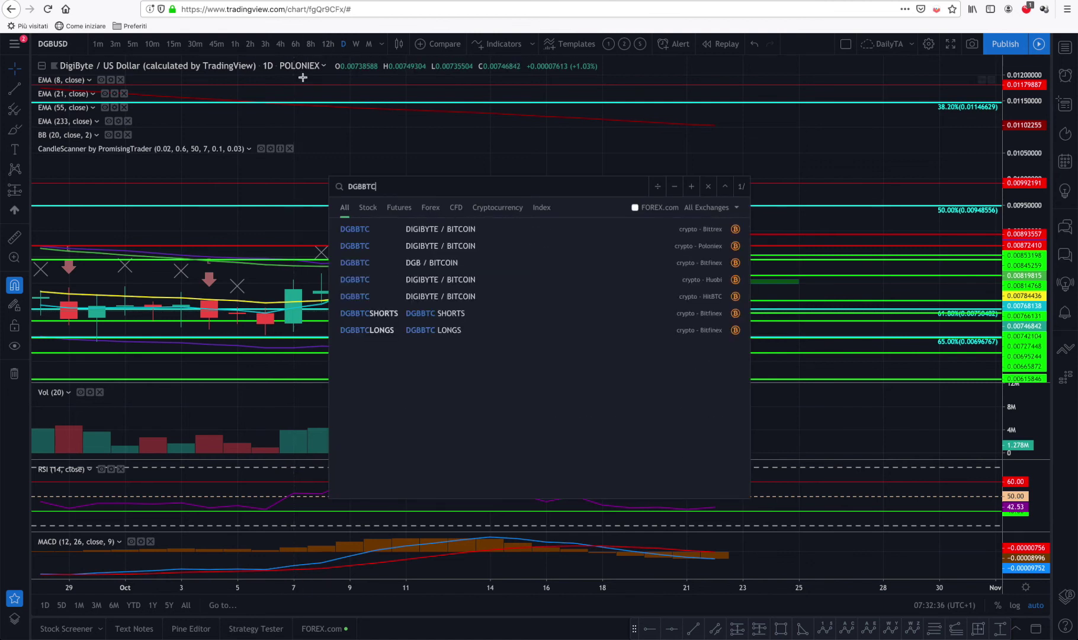
left_click(448, 246)
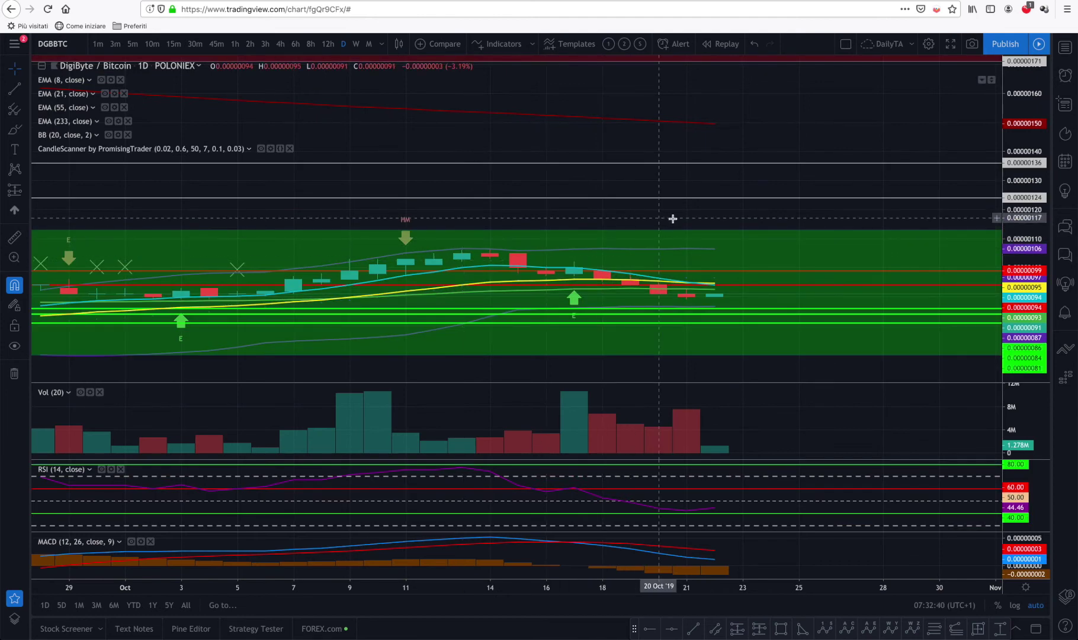
Examine the August to October daily DigiByte / Bitcoin candles against the moving averages, the support and resistance lines and the green zone.
scroll(673, 218, "down", 3)
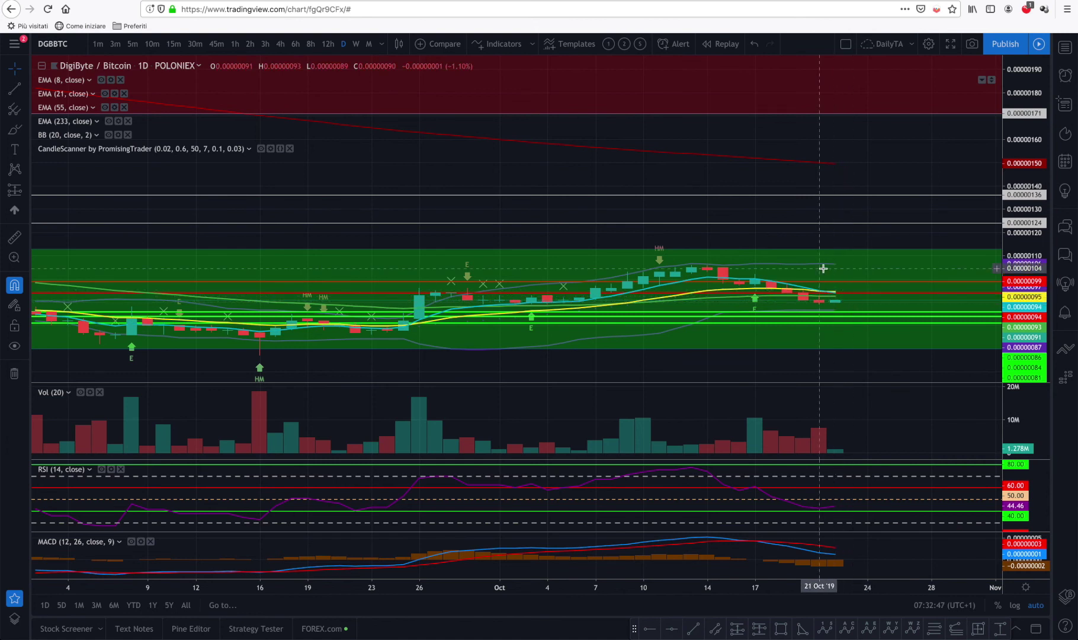
scroll(840, 273, "down", 3)
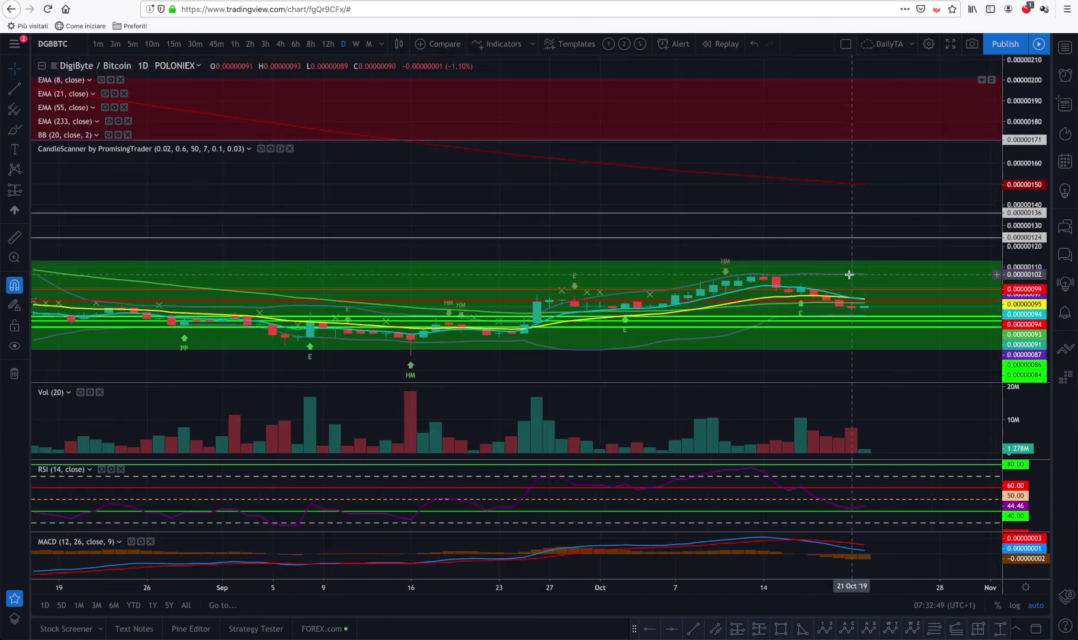
scroll(849, 274, "down", 2)
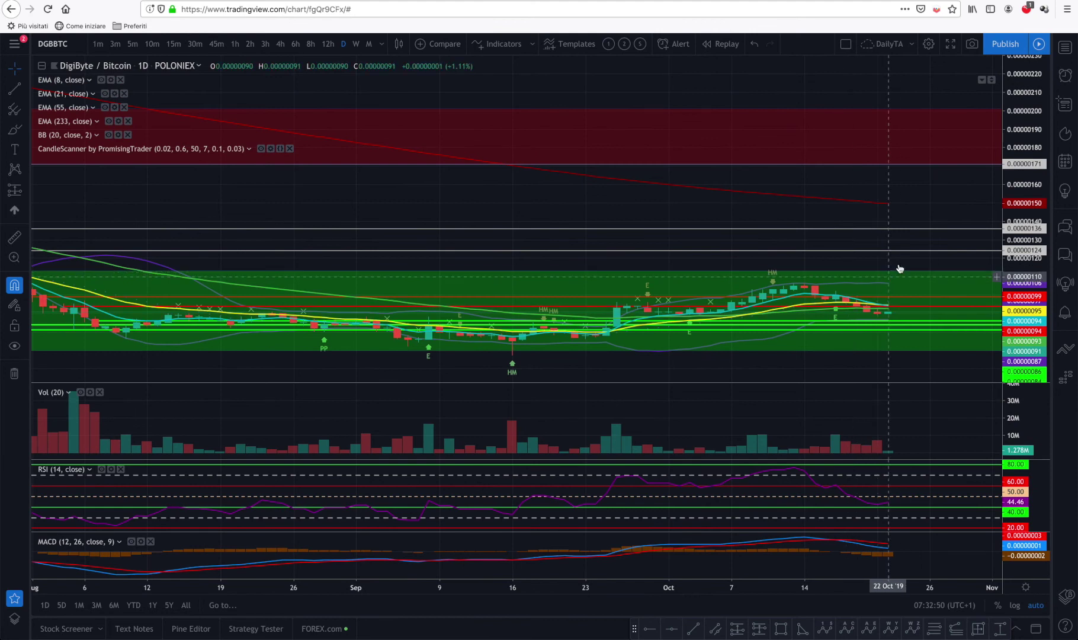
left_click_drag(855, 254, 751, 242)
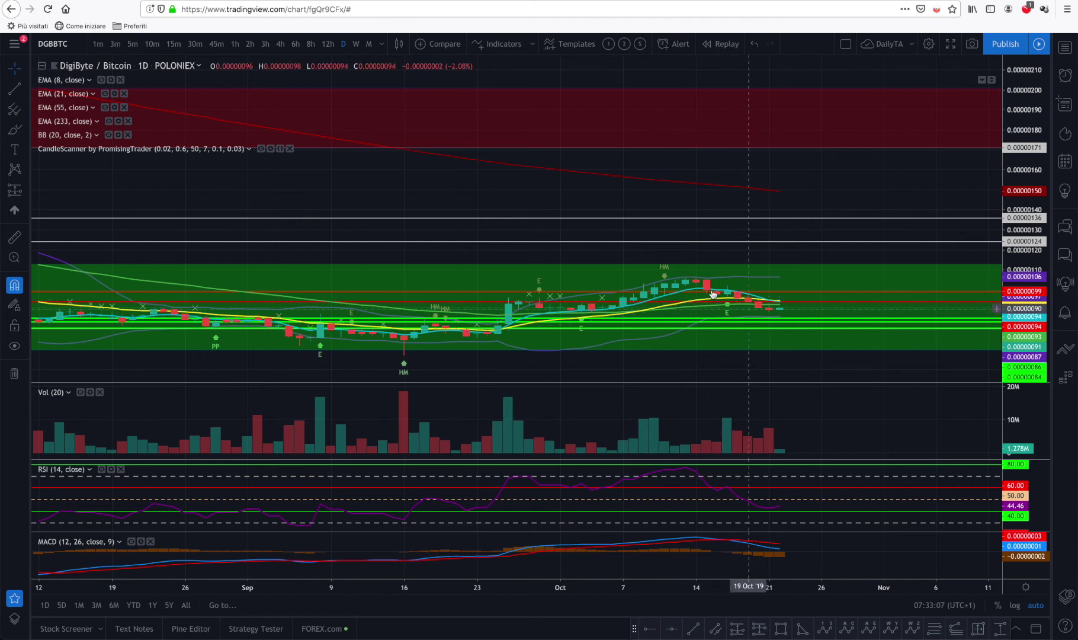
scroll(752, 308, "up", 3)
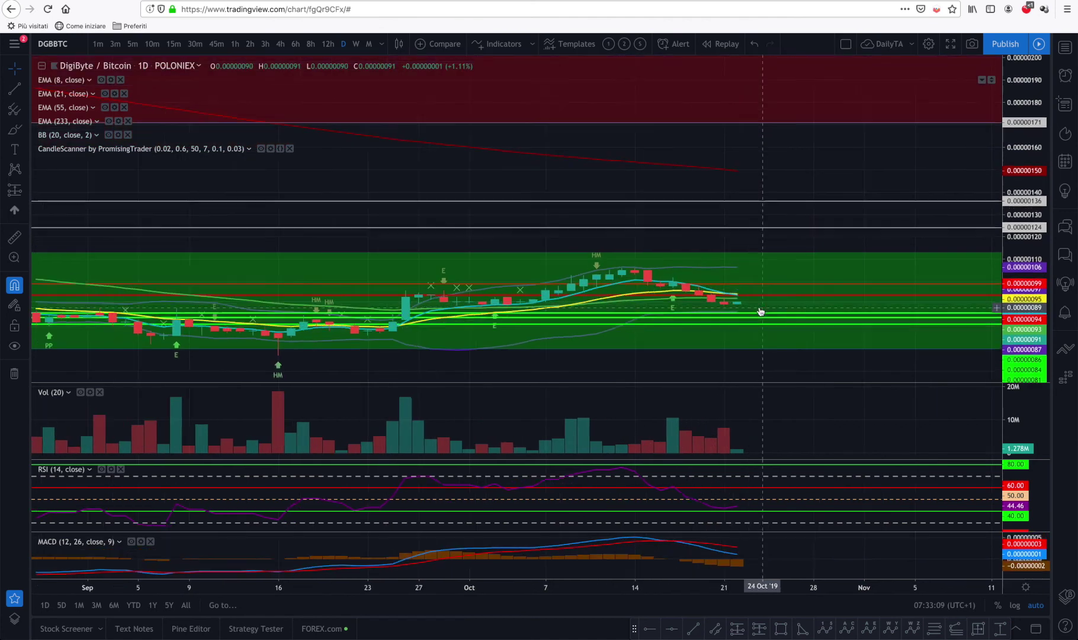
scroll(760, 311, "up", 3)
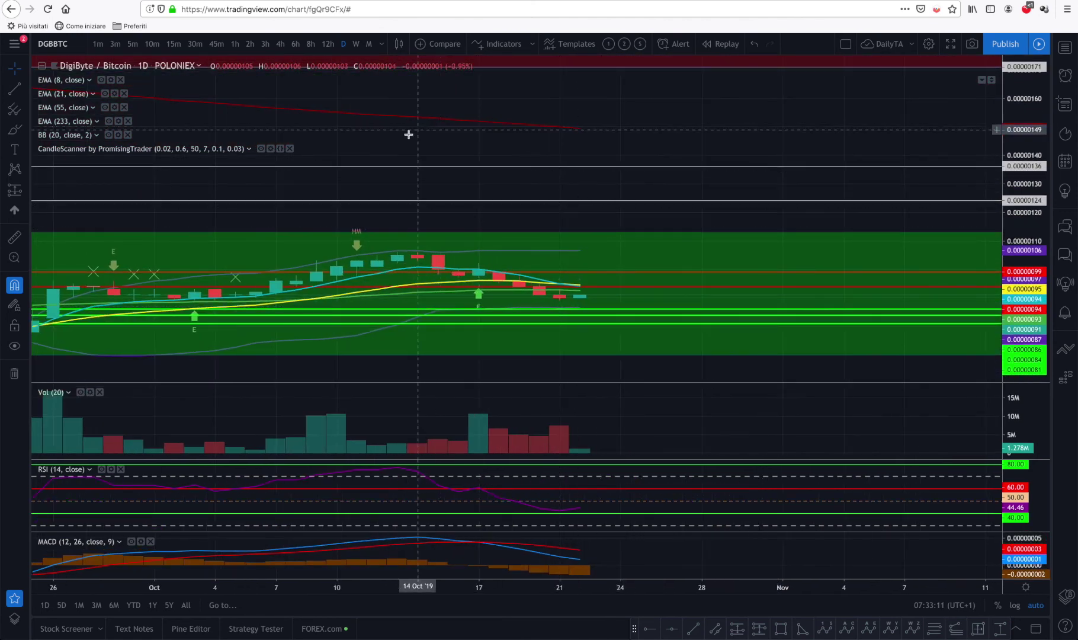
left_click_drag(432, 183, 638, 203)
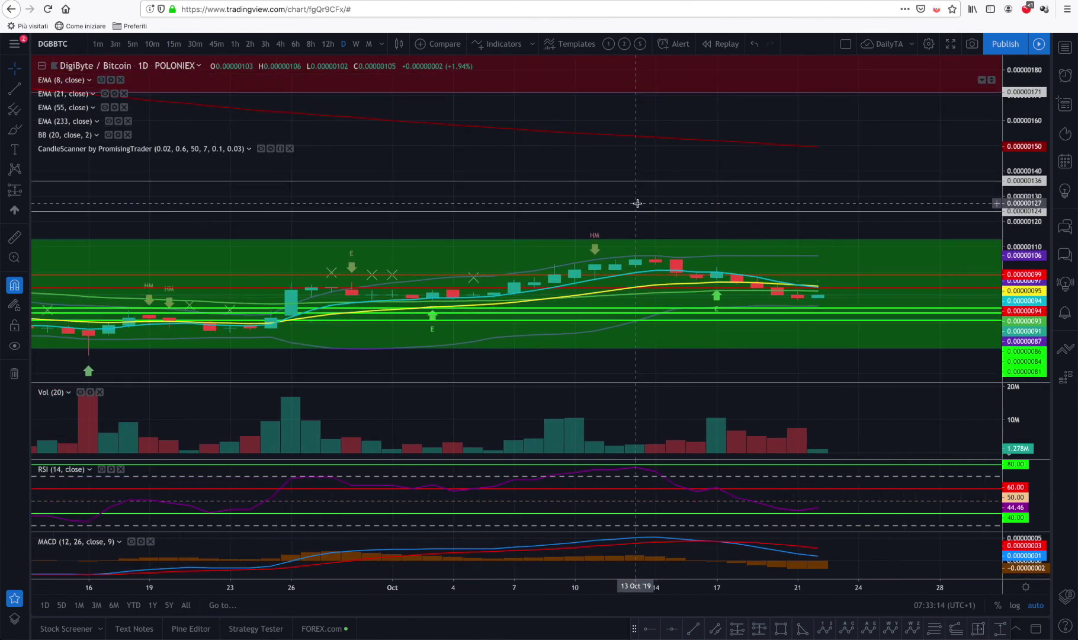
scroll(638, 203, "up", 2)
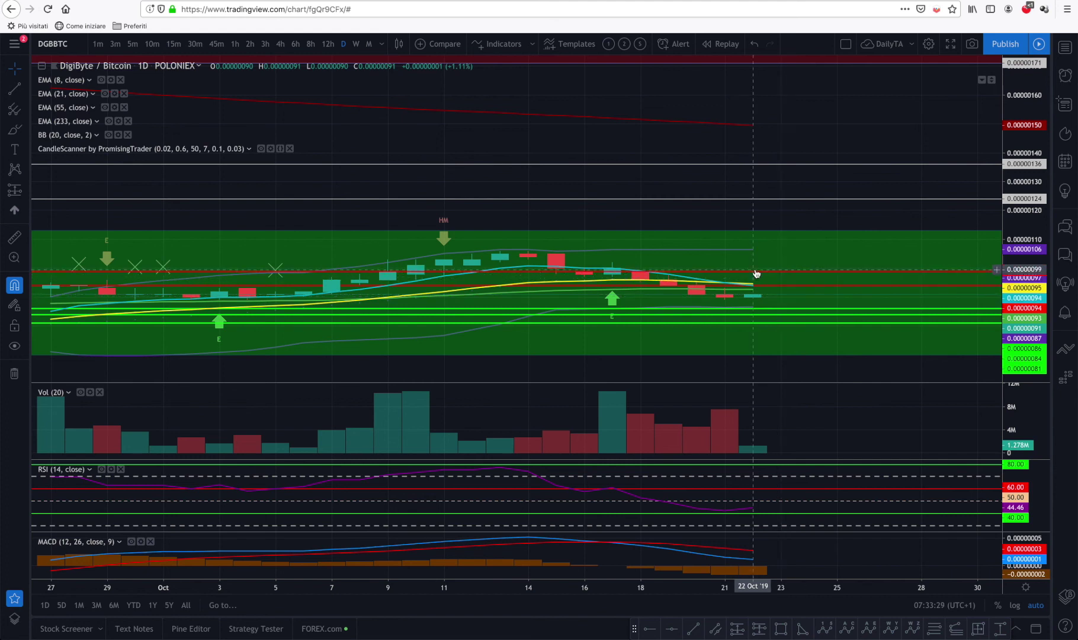
scroll(720, 214, "down", 6)
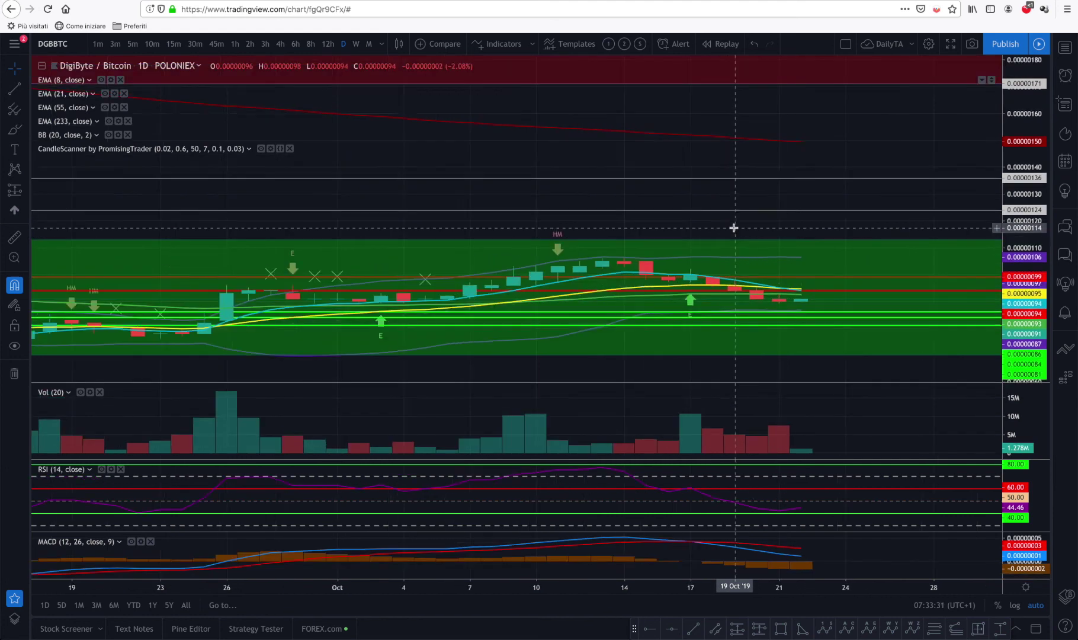
scroll(734, 228, "down", 5)
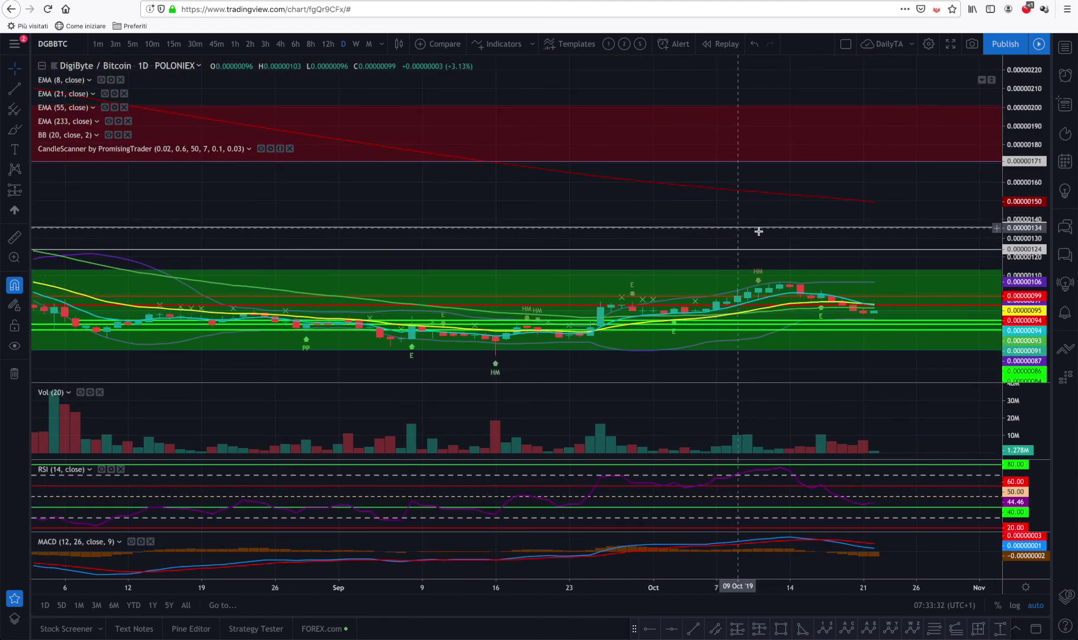